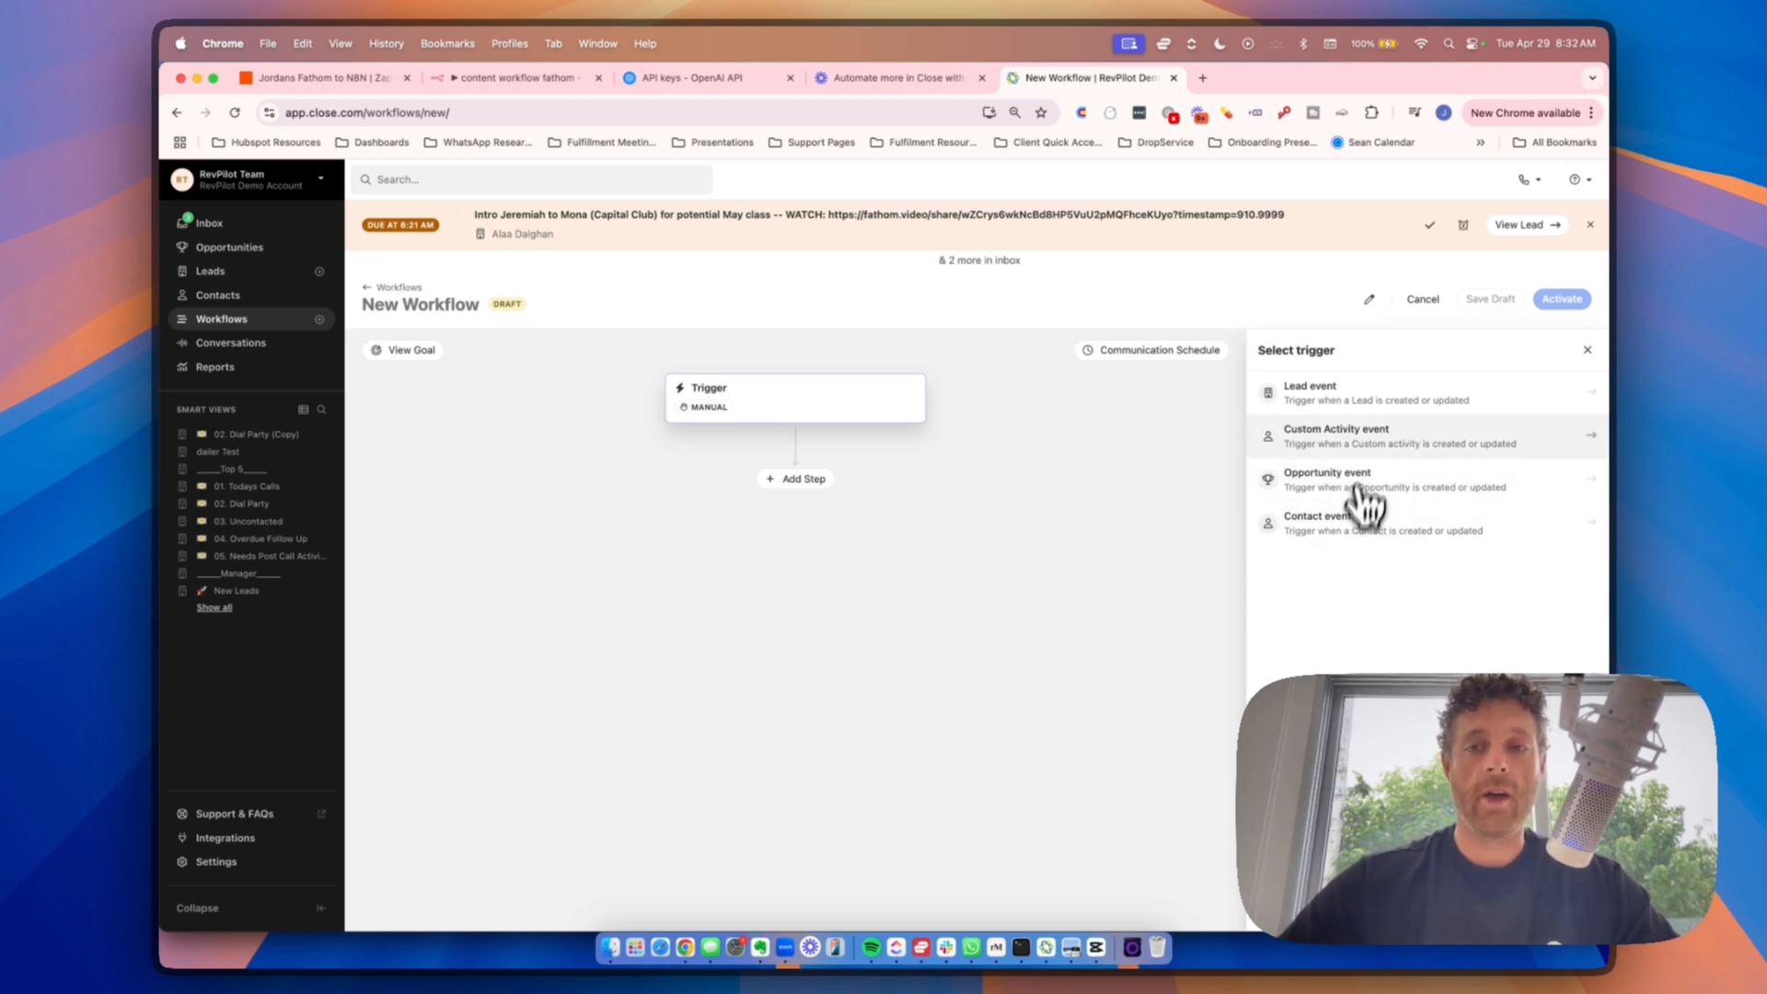
# Step: Set the workflow to enroll automatically on the "10. Deal Won" custom activity event, without extra filters
pyautogui.click(1349, 442)
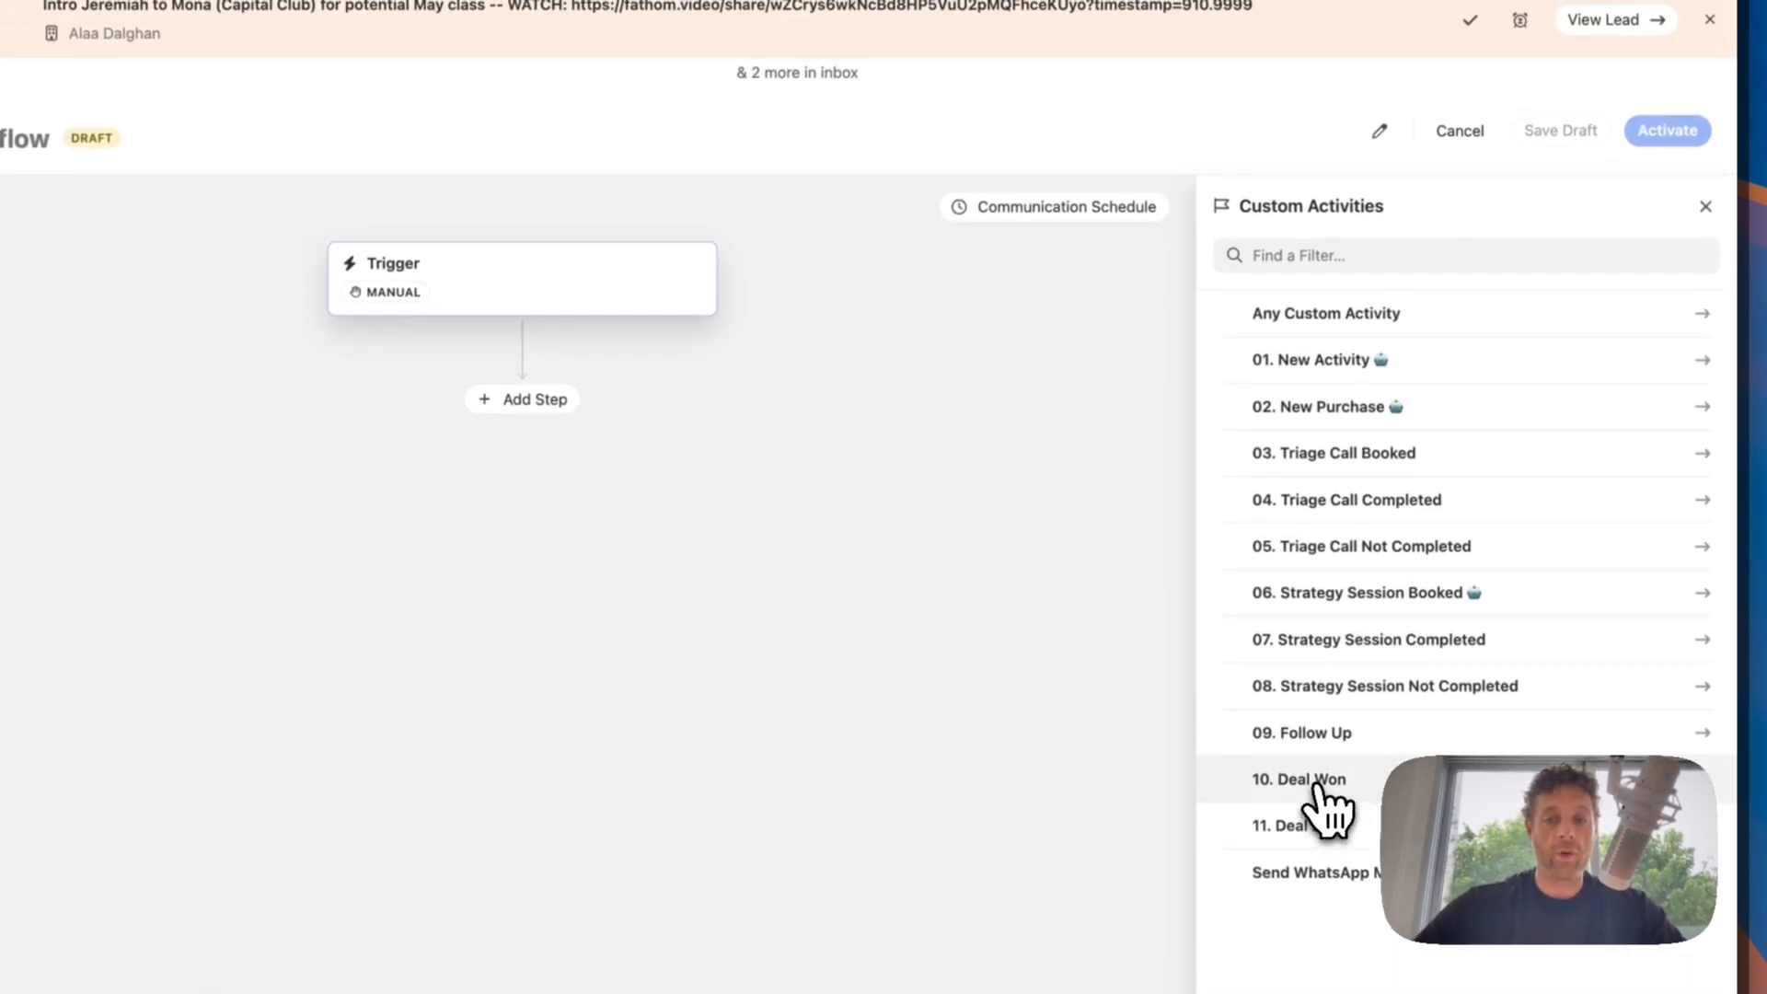
pyautogui.click(1326, 792)
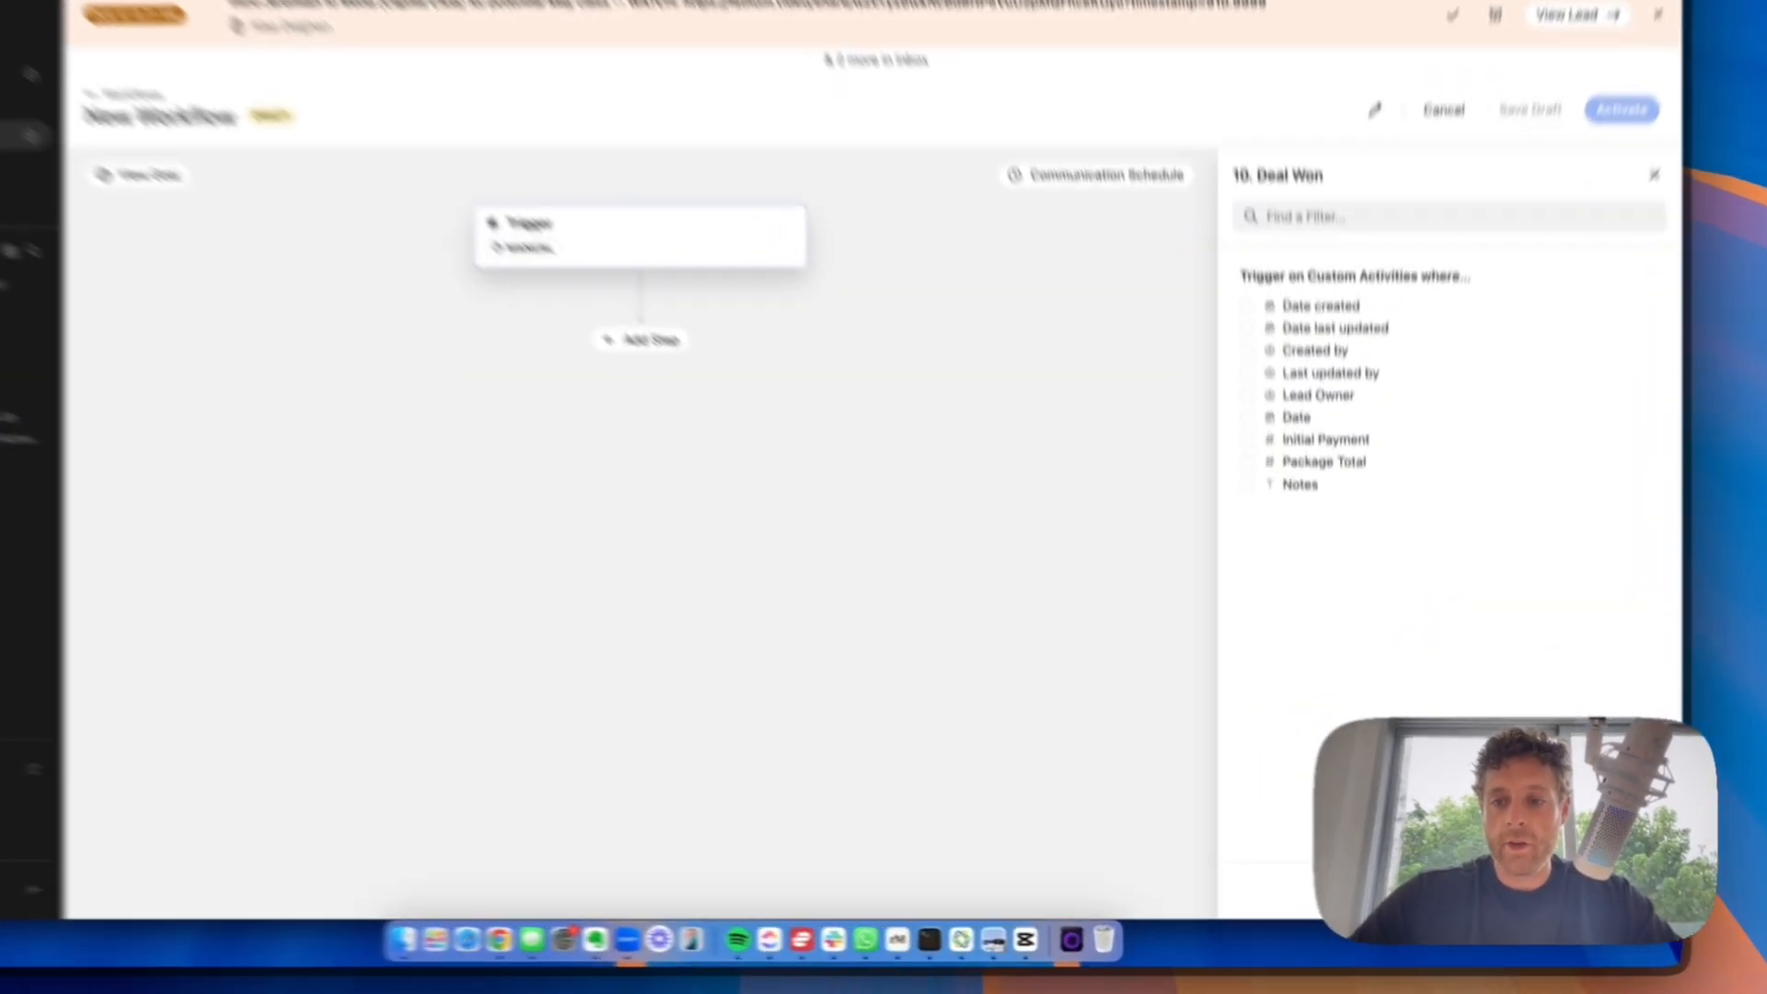
pyautogui.click(1576, 907)
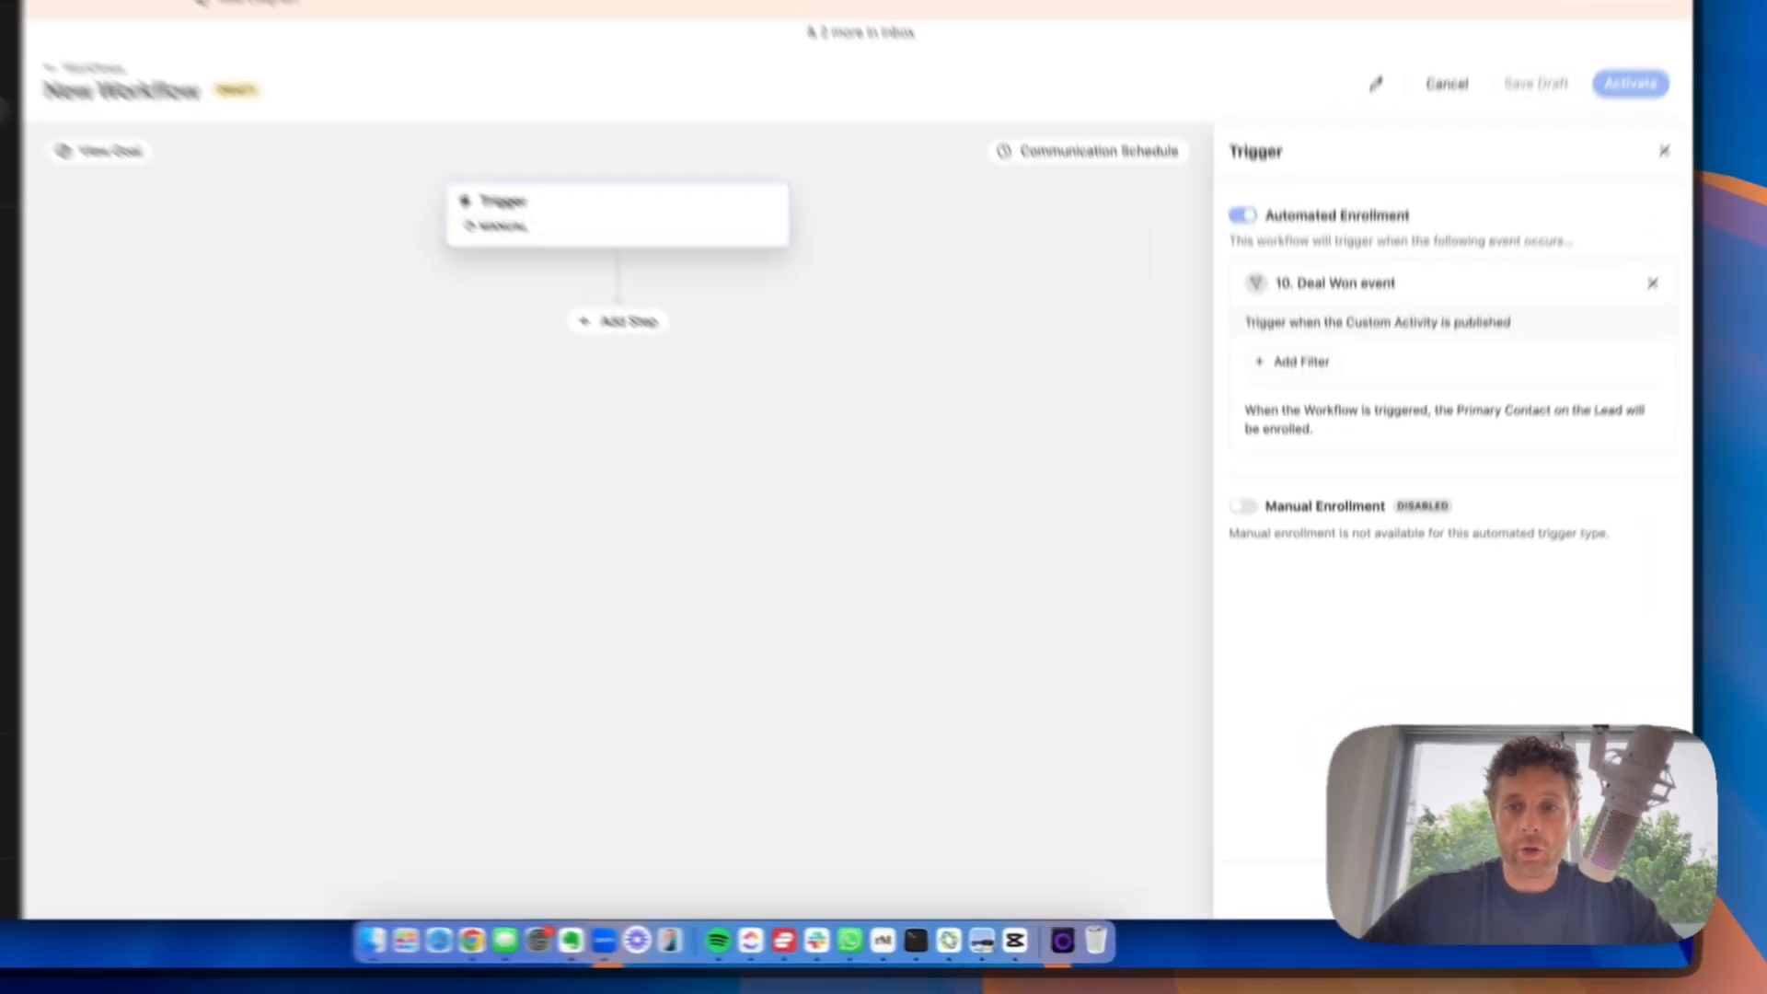
pyautogui.click(1576, 908)
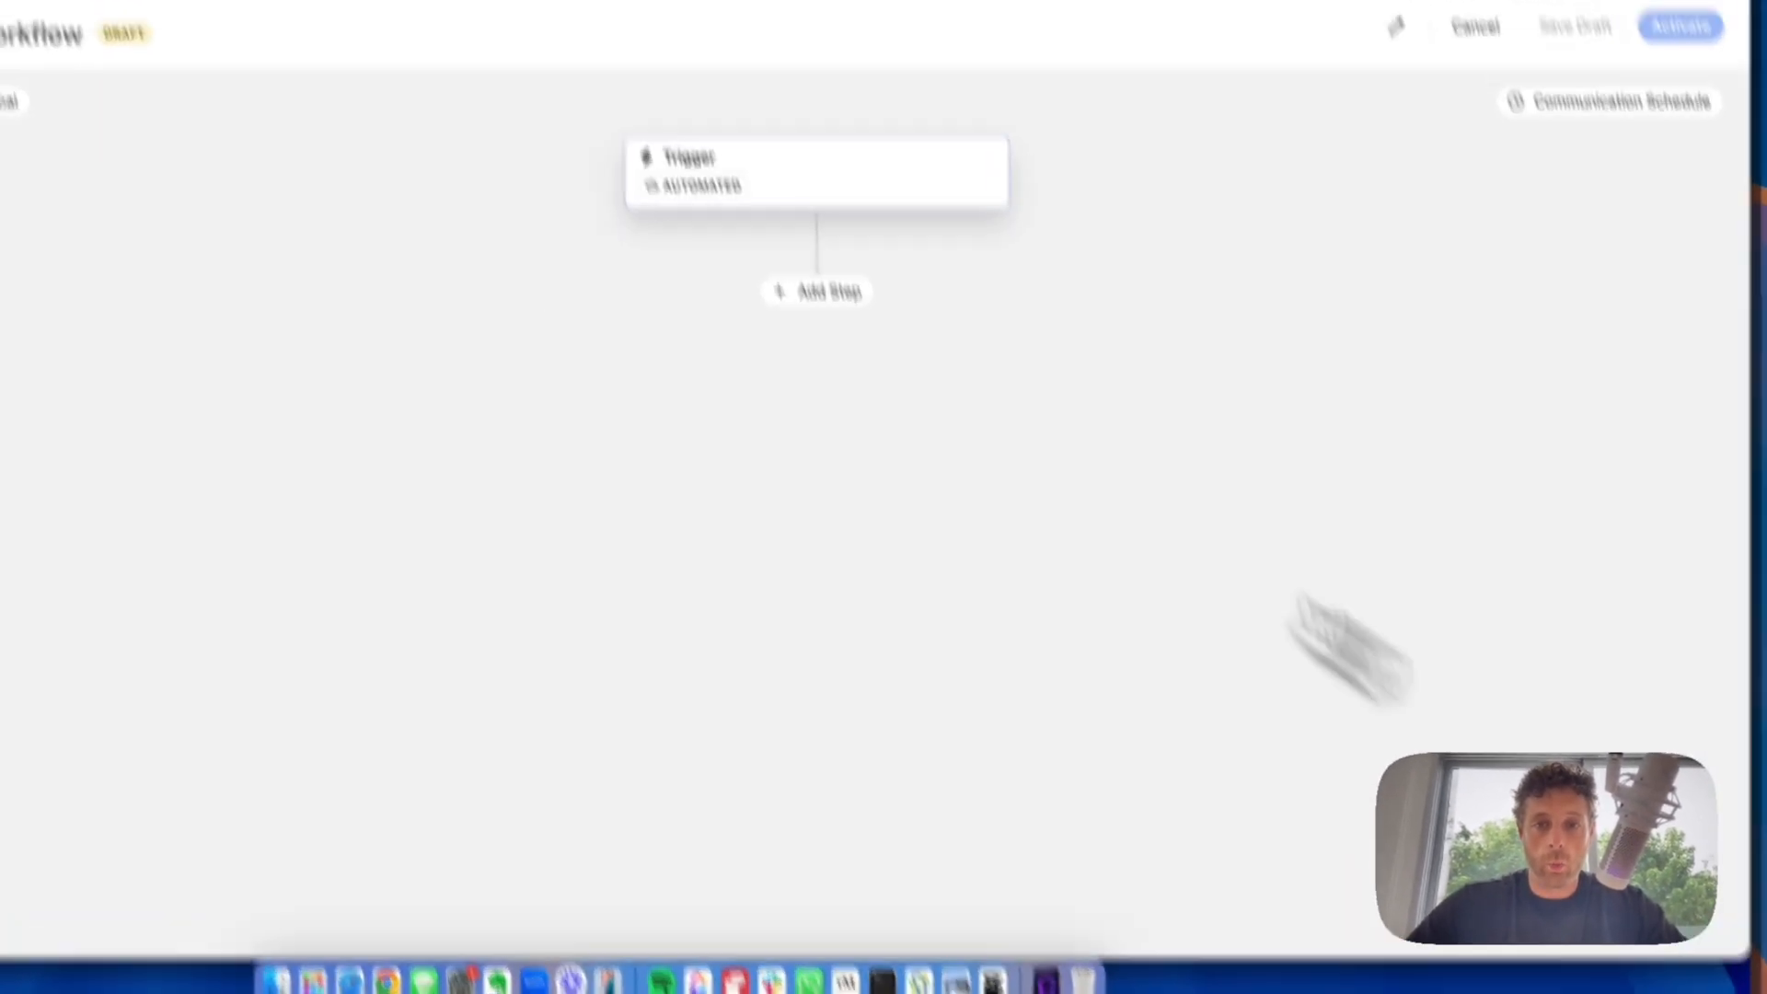
# Step: Add an email step using the Welcome Email template, sent from the assigned user in the Closer Lead Owner custom field
pyautogui.click(826, 292)
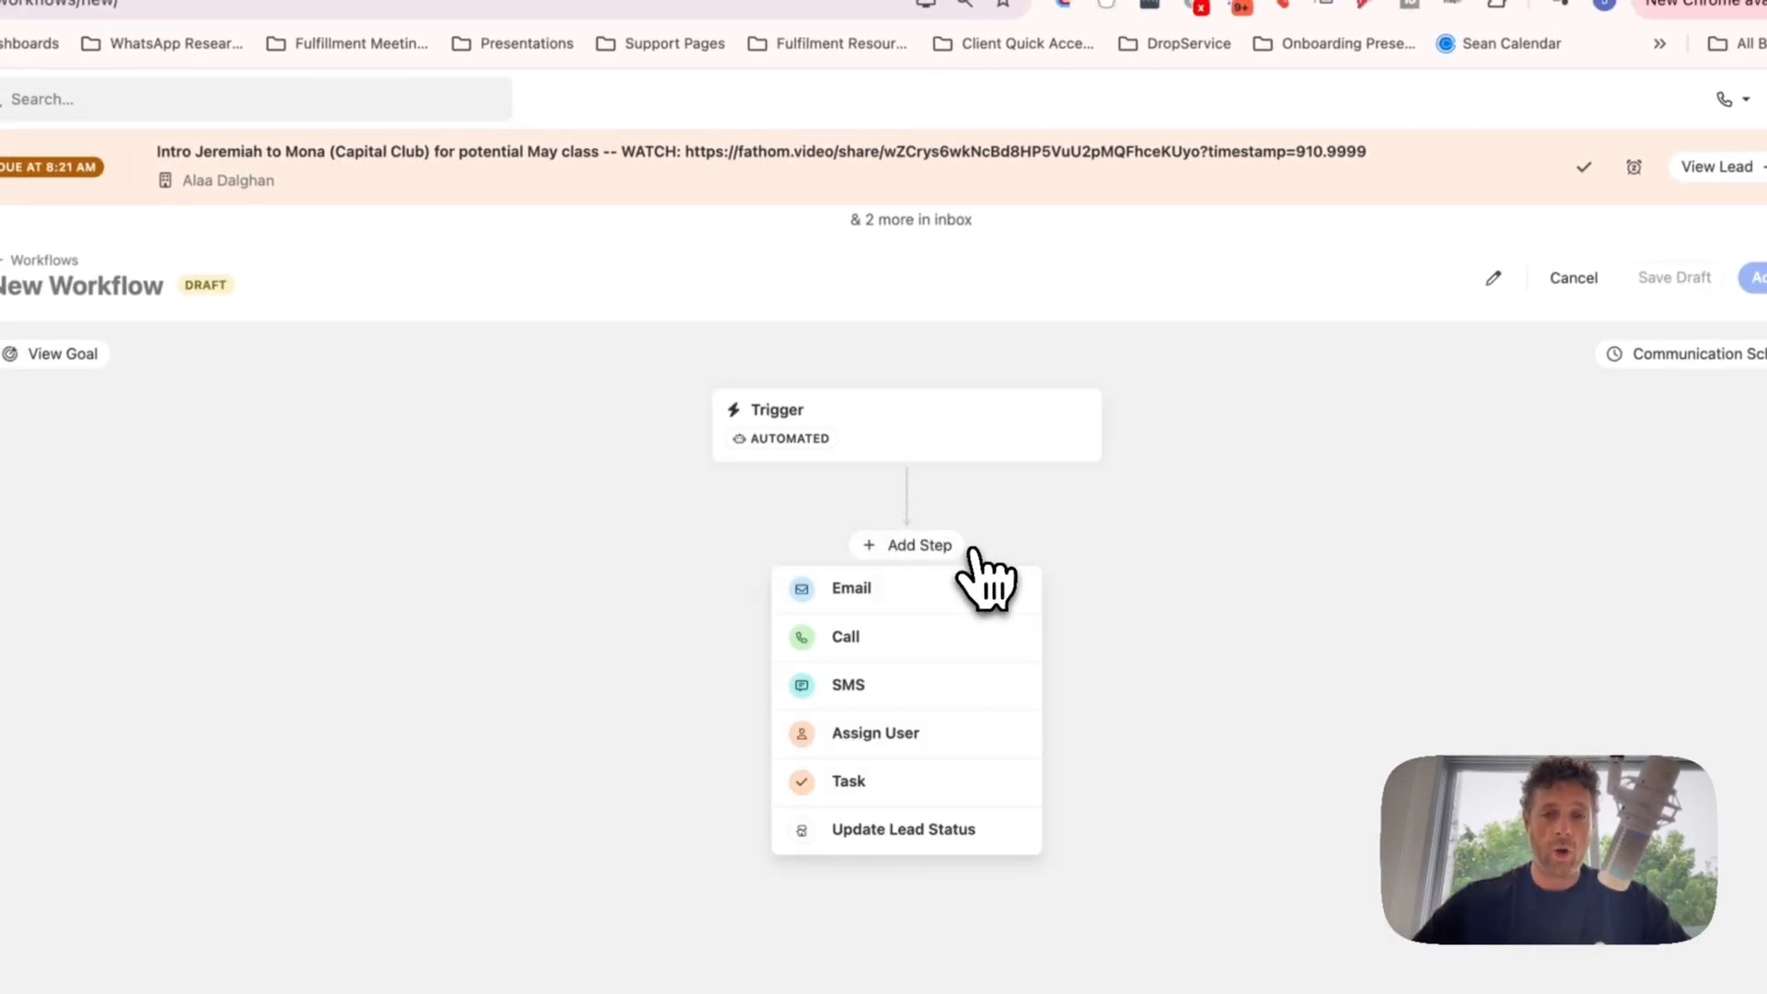
pyautogui.click(876, 591)
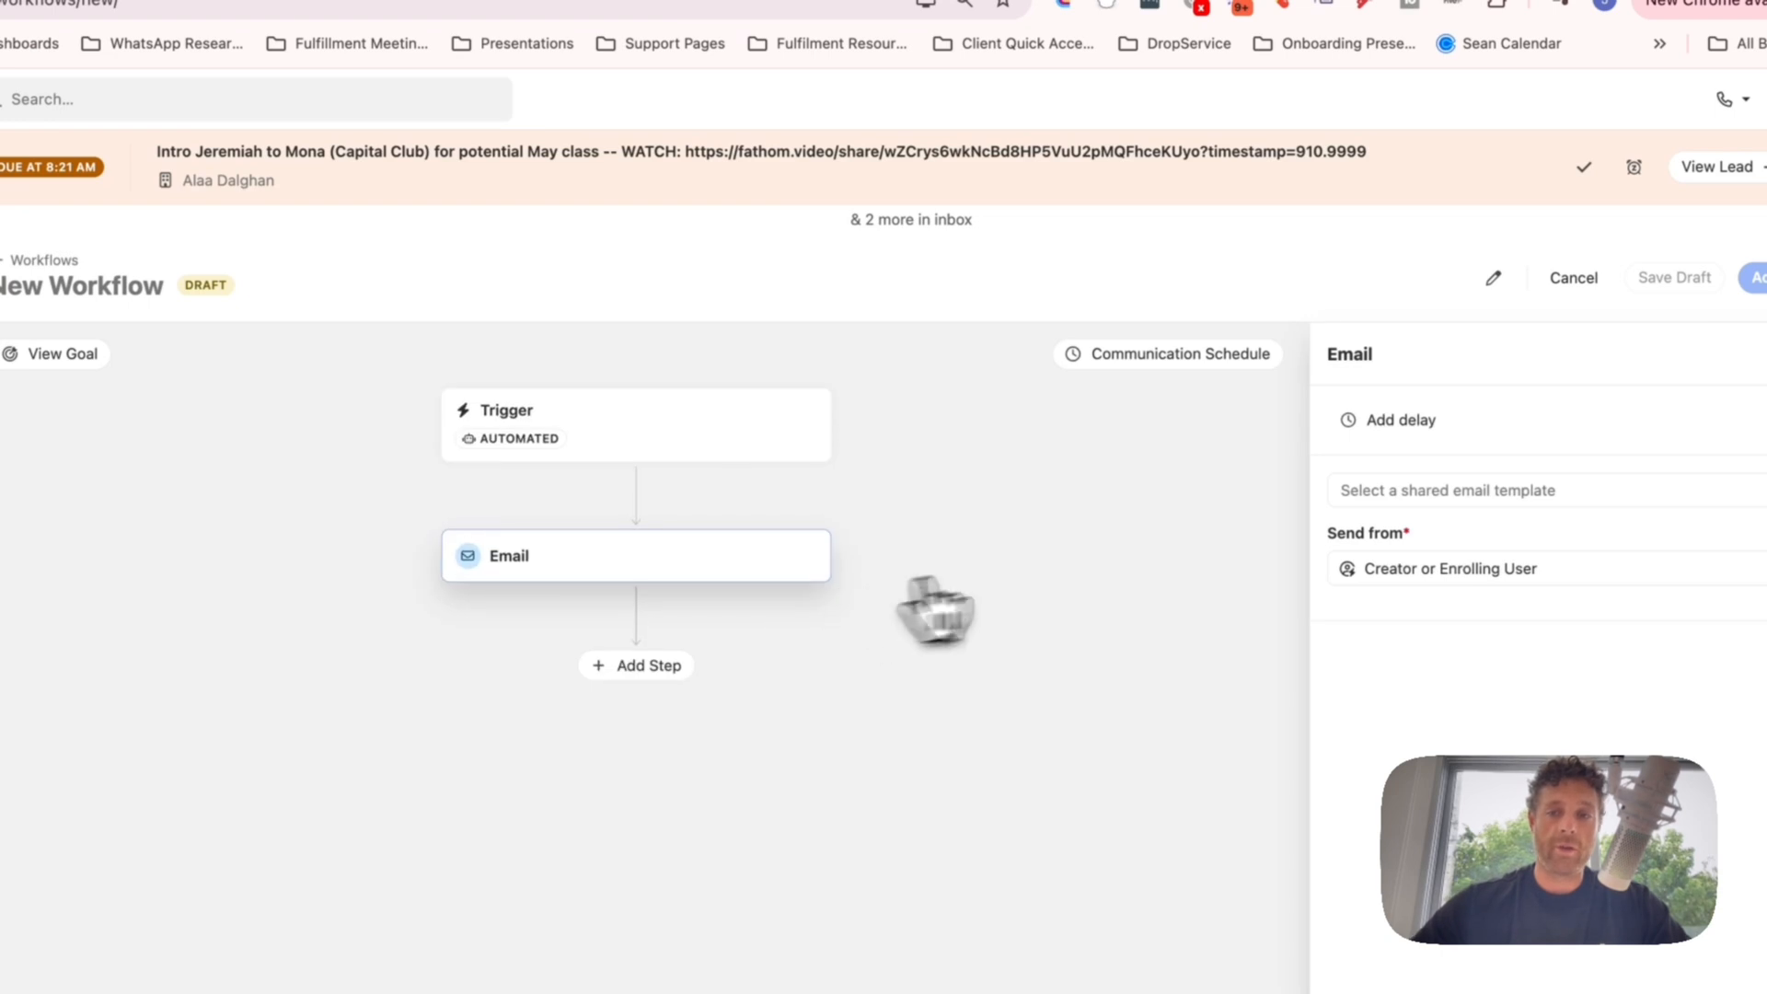
pyautogui.click(1469, 492)
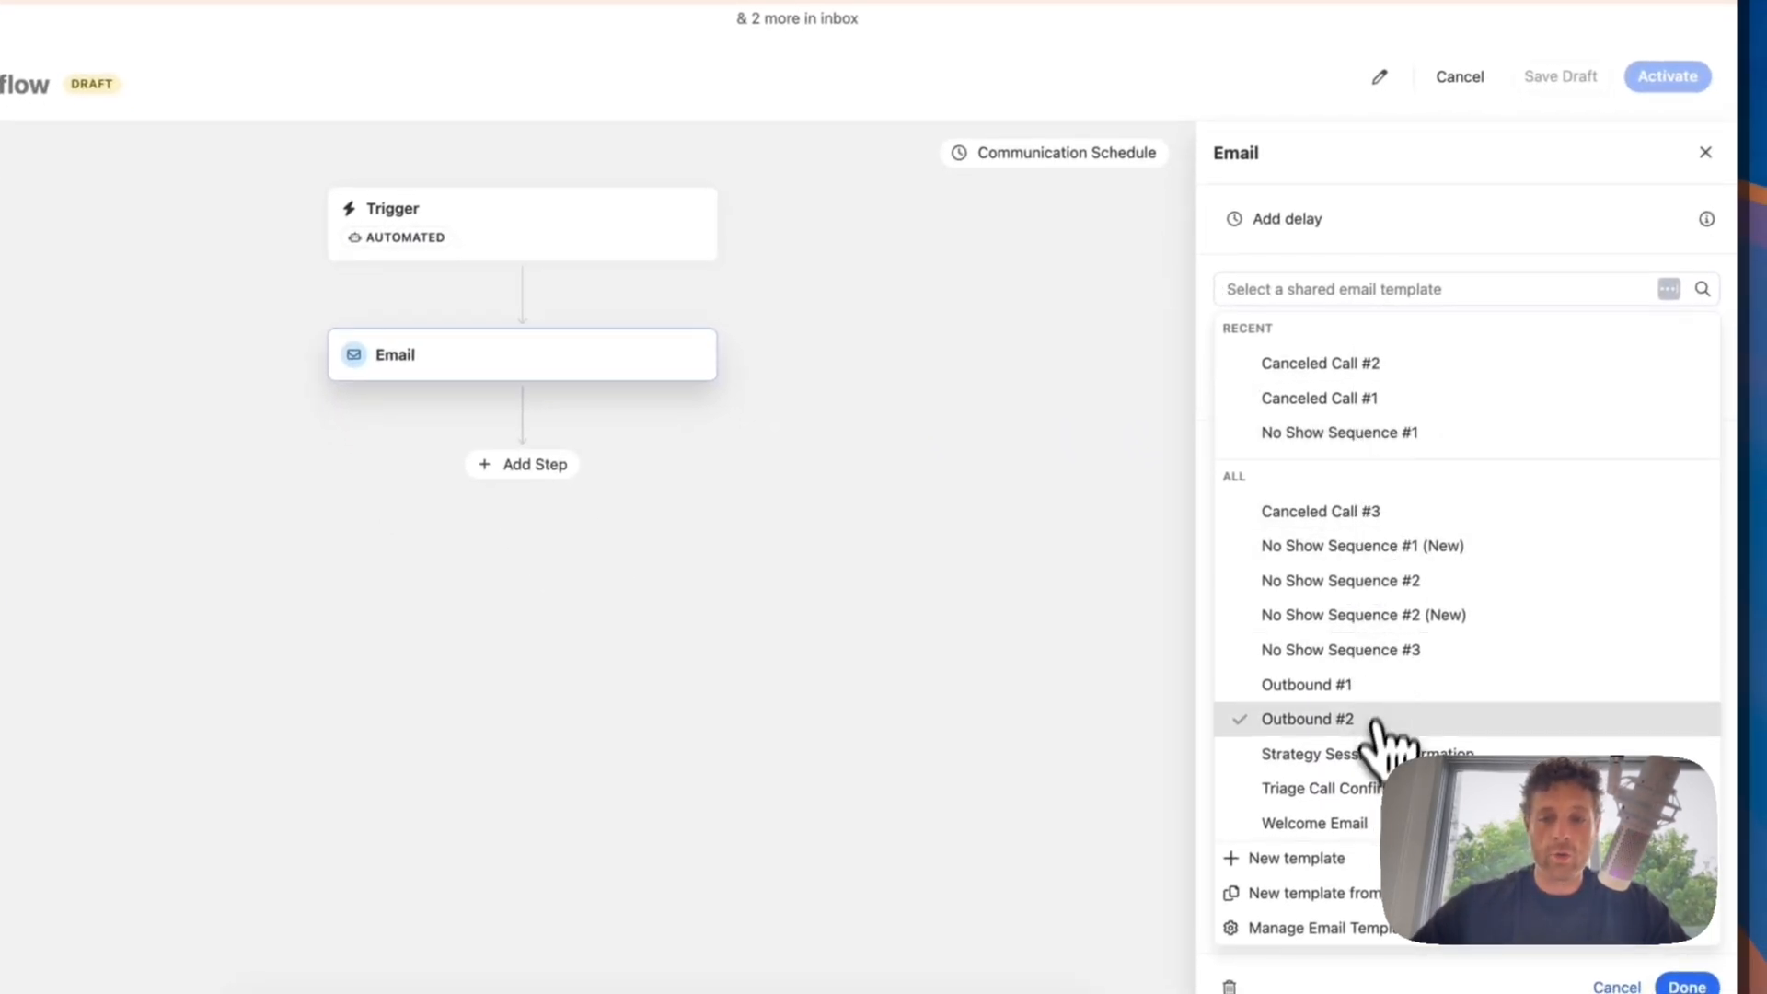
pyautogui.click(1349, 824)
pyautogui.click(1314, 373)
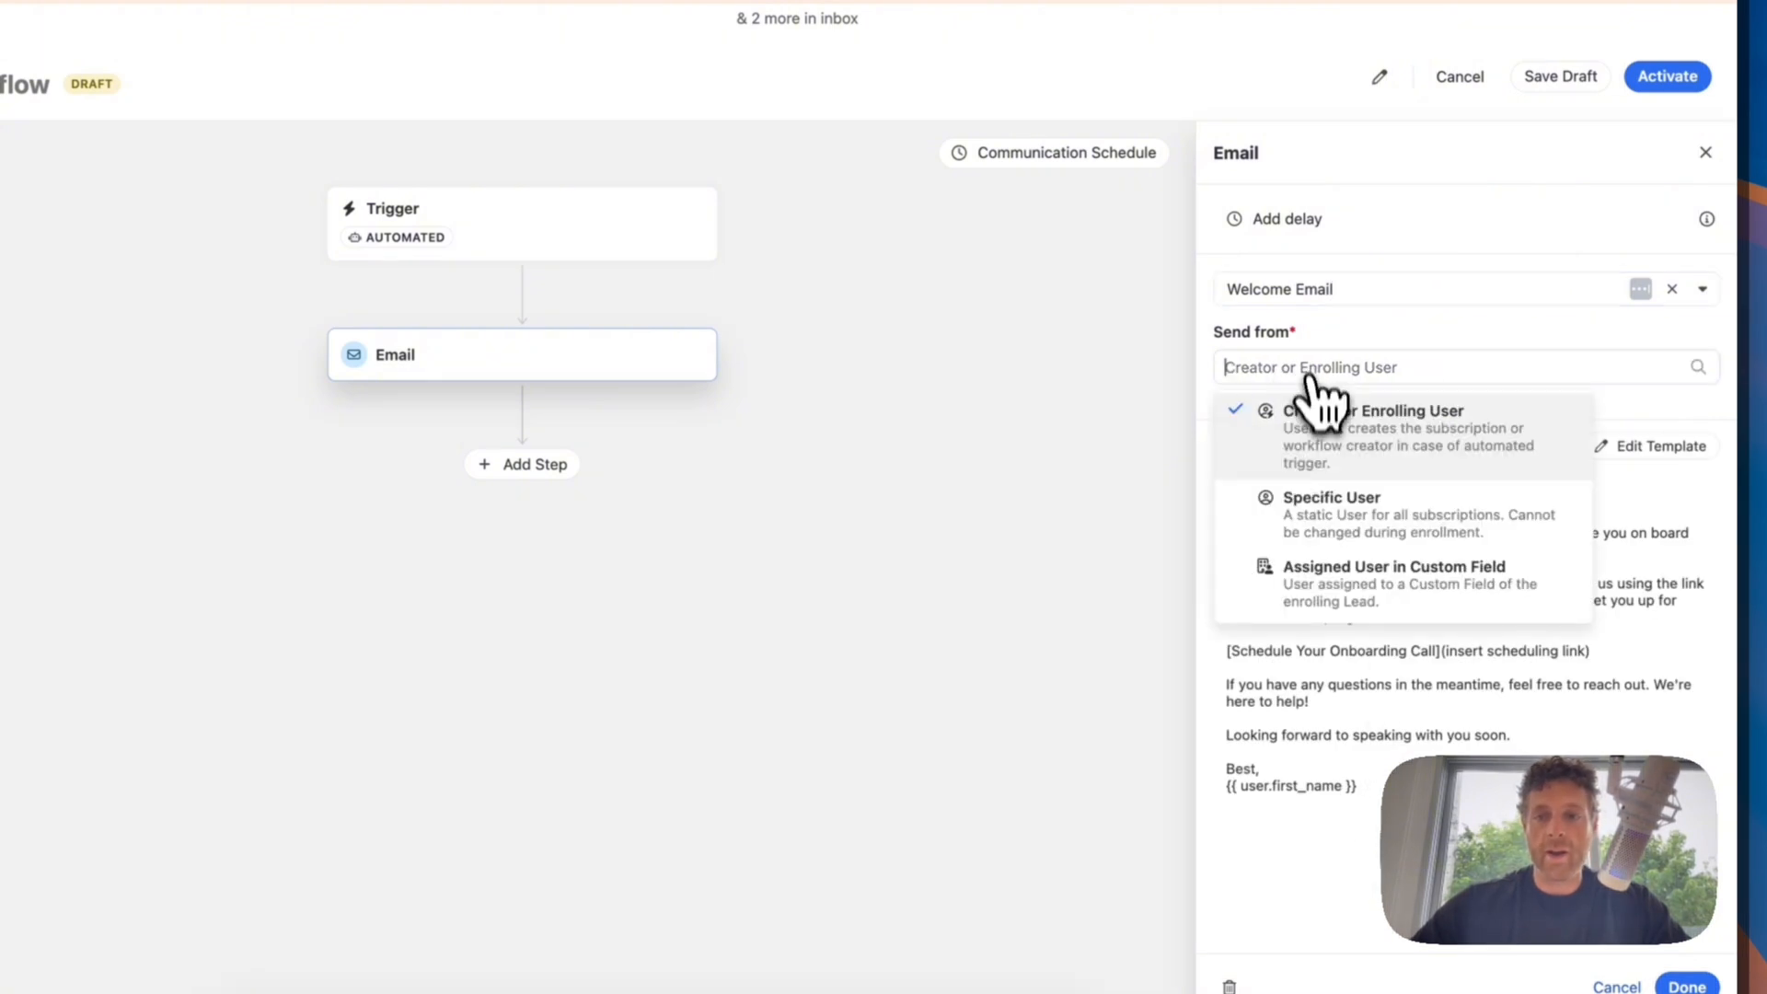
pyautogui.click(1326, 589)
pyautogui.click(1294, 446)
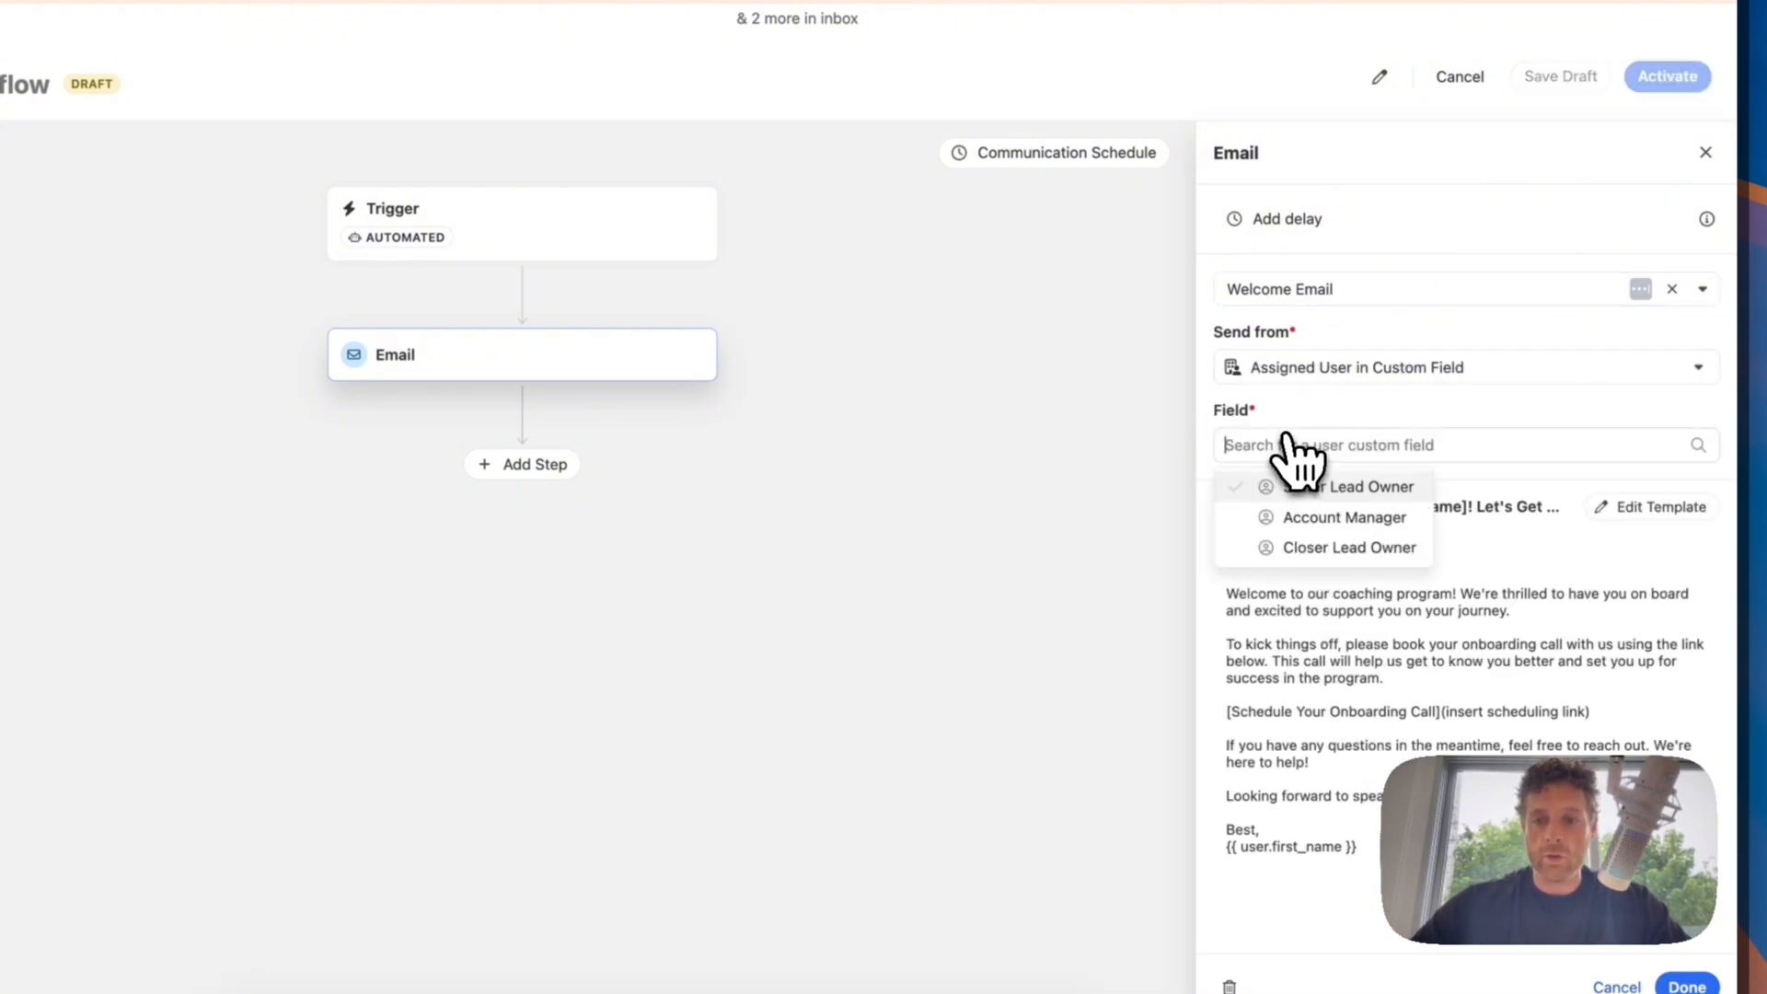
pyautogui.click(1346, 549)
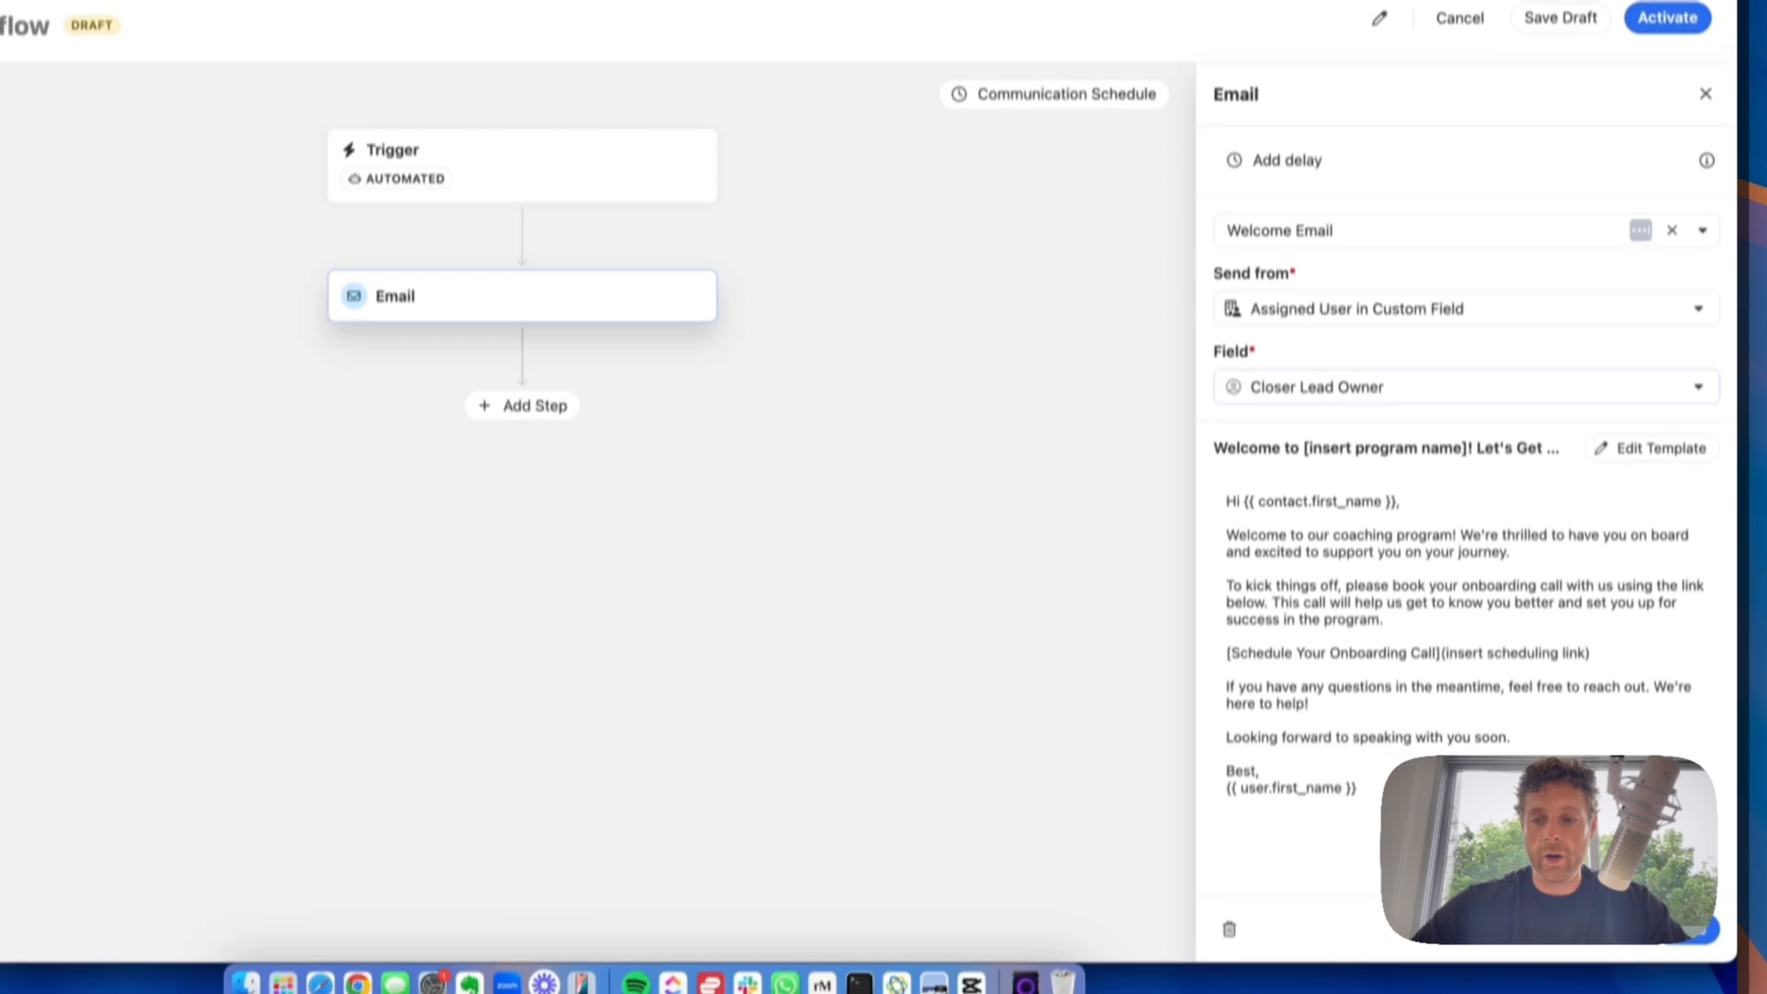
pyautogui.click(1703, 932)
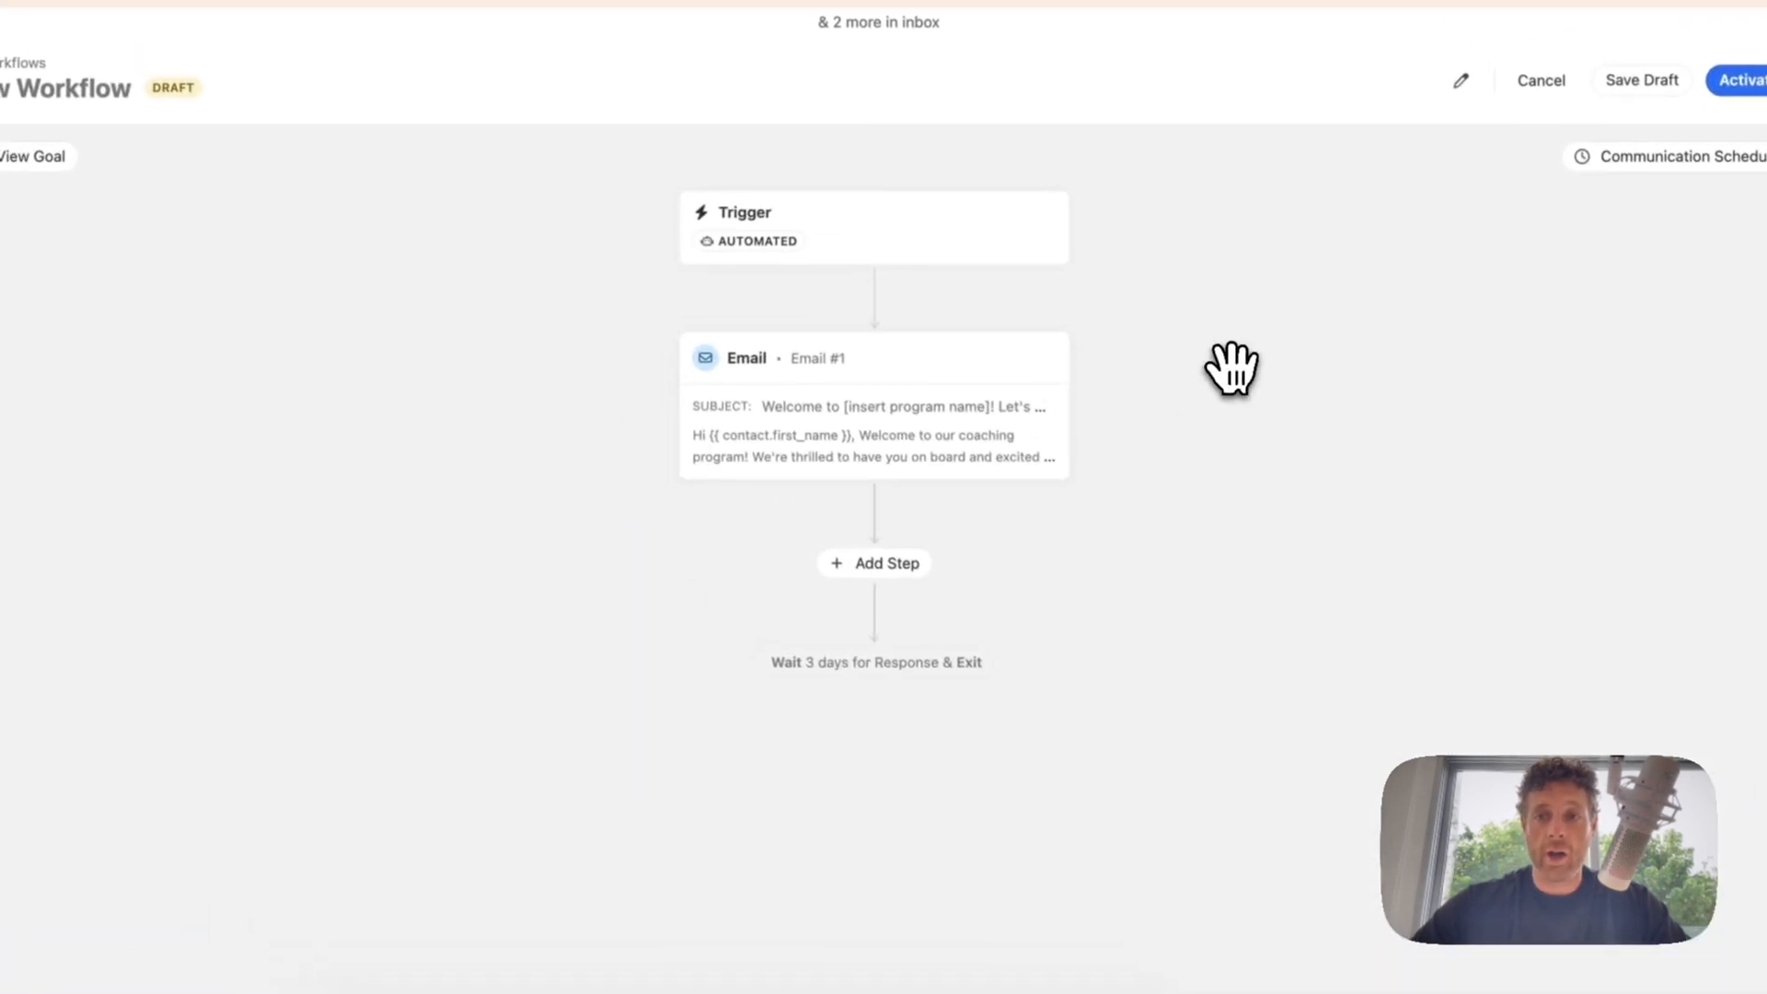
# Step: Add an SMS step using the Demo #1 template, sent from the assigned user in the Closer Lead Owner custom field
pyautogui.click(881, 566)
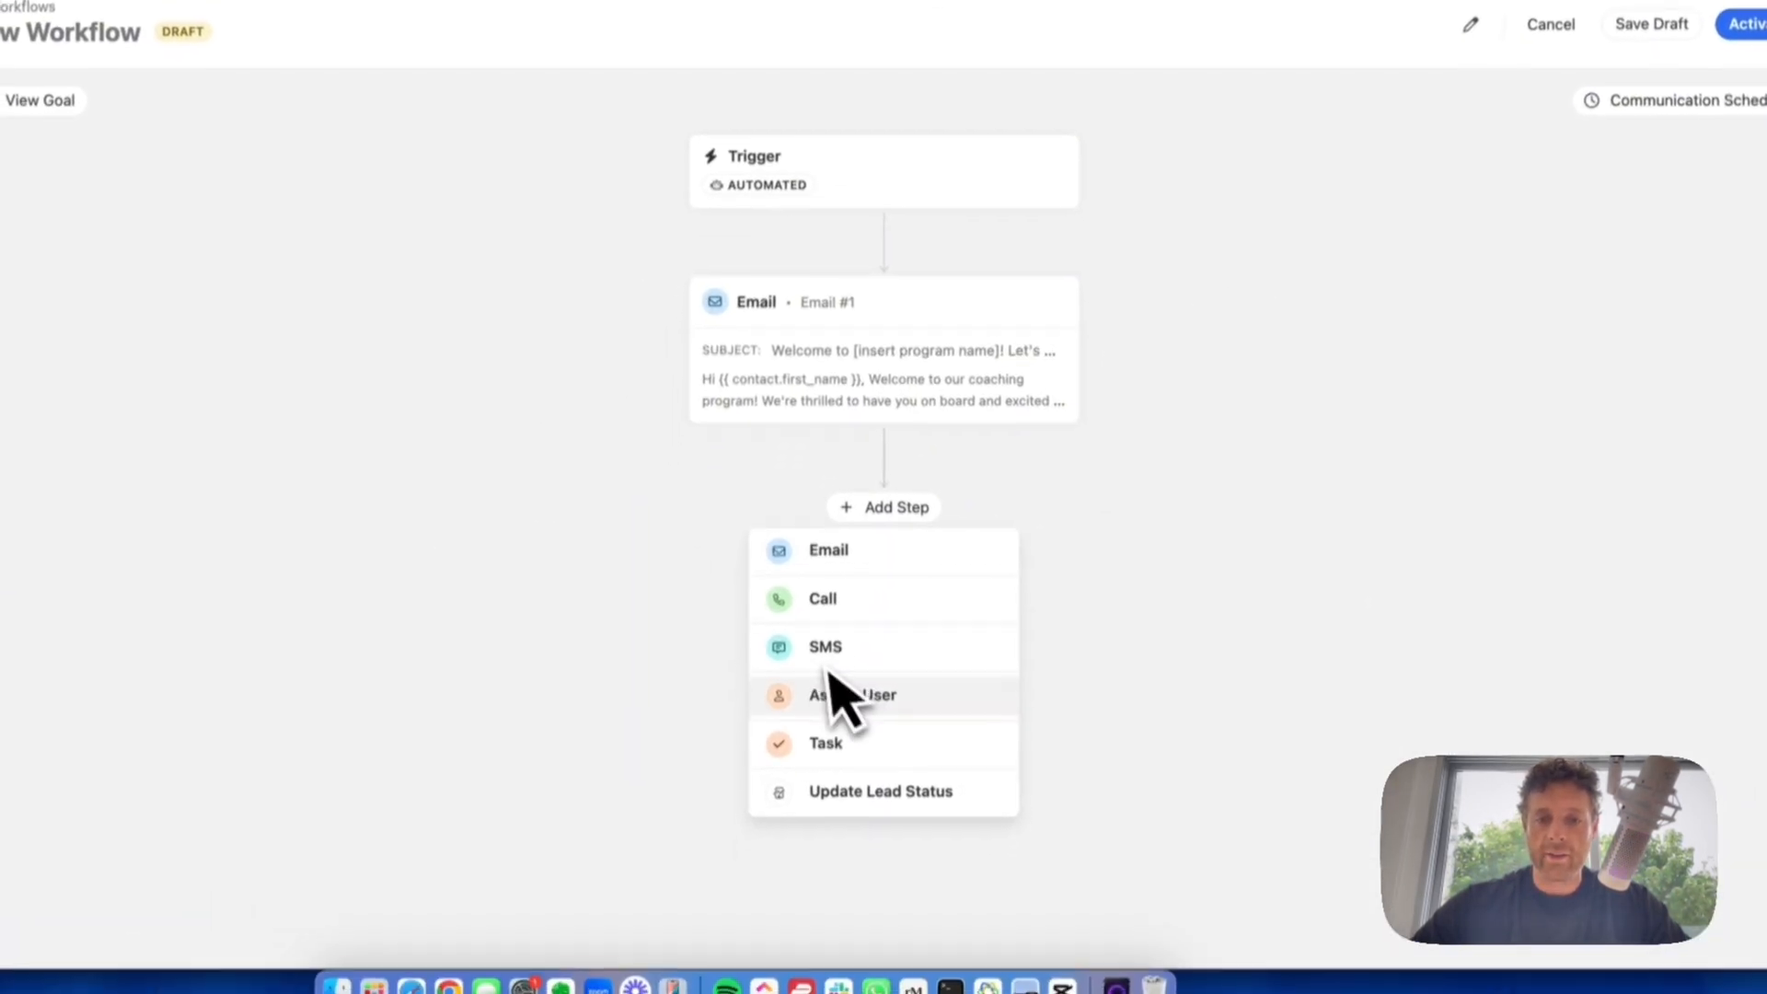
pyautogui.click(825, 651)
pyautogui.click(1462, 262)
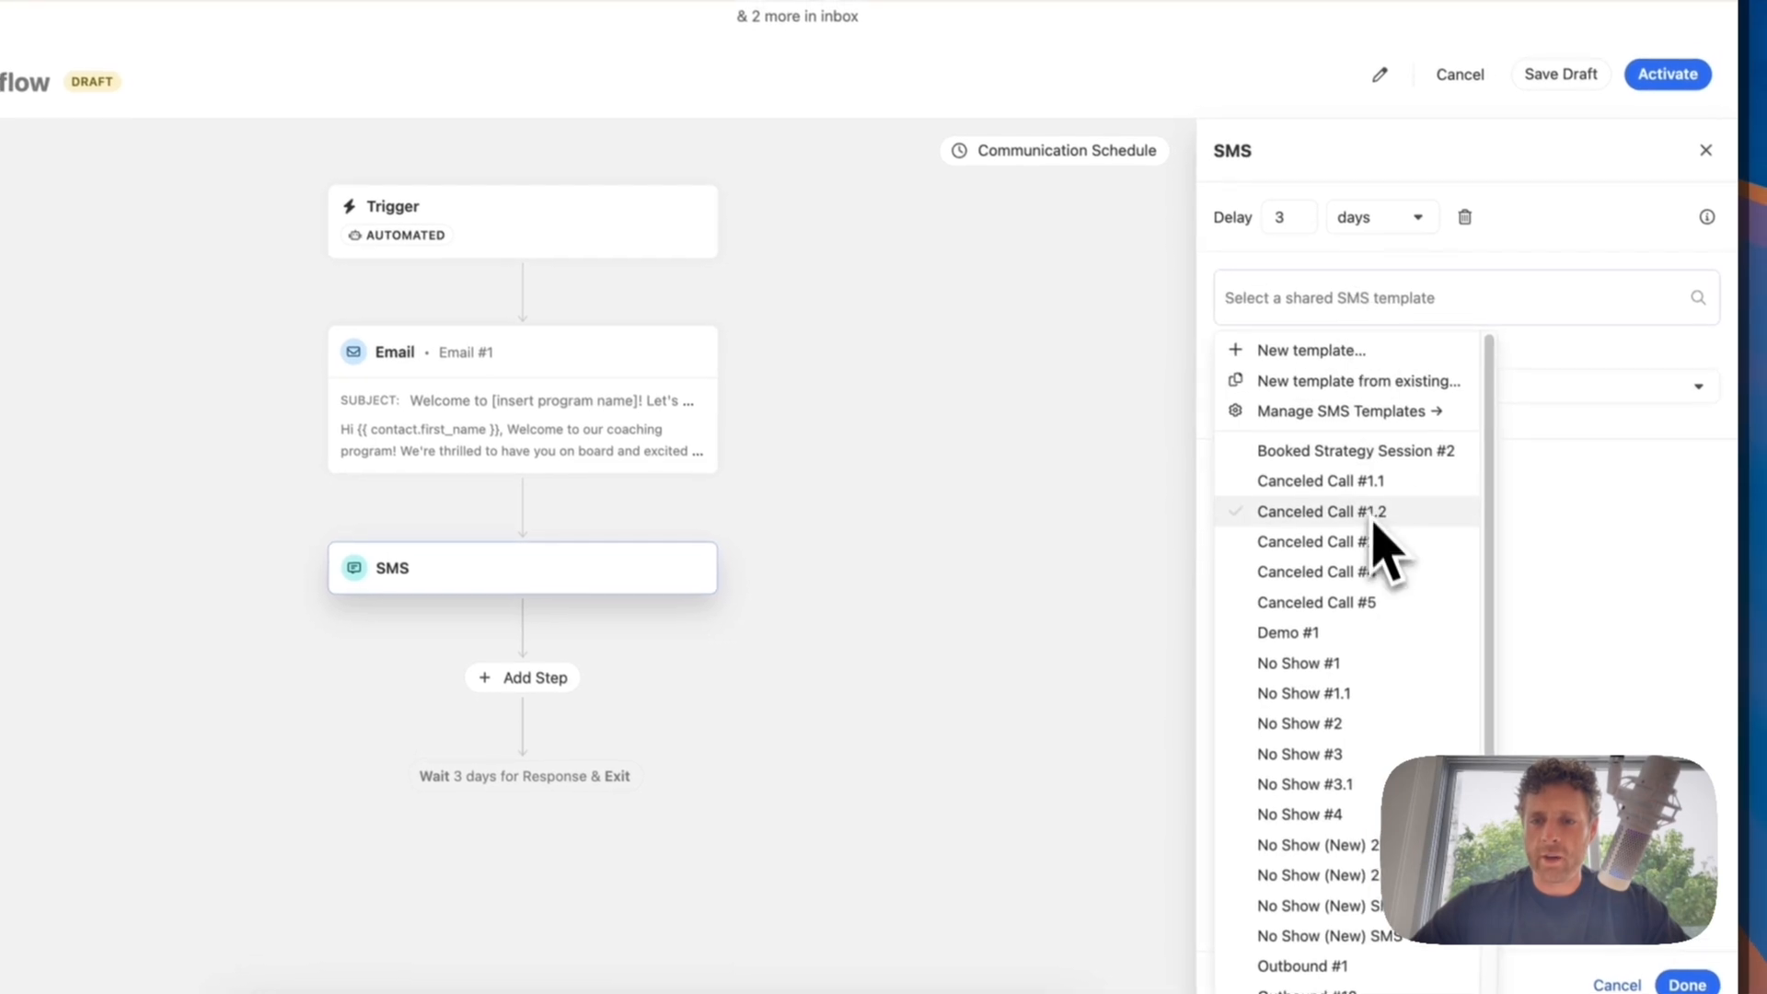
pyautogui.scroll(-5, 1374, 543)
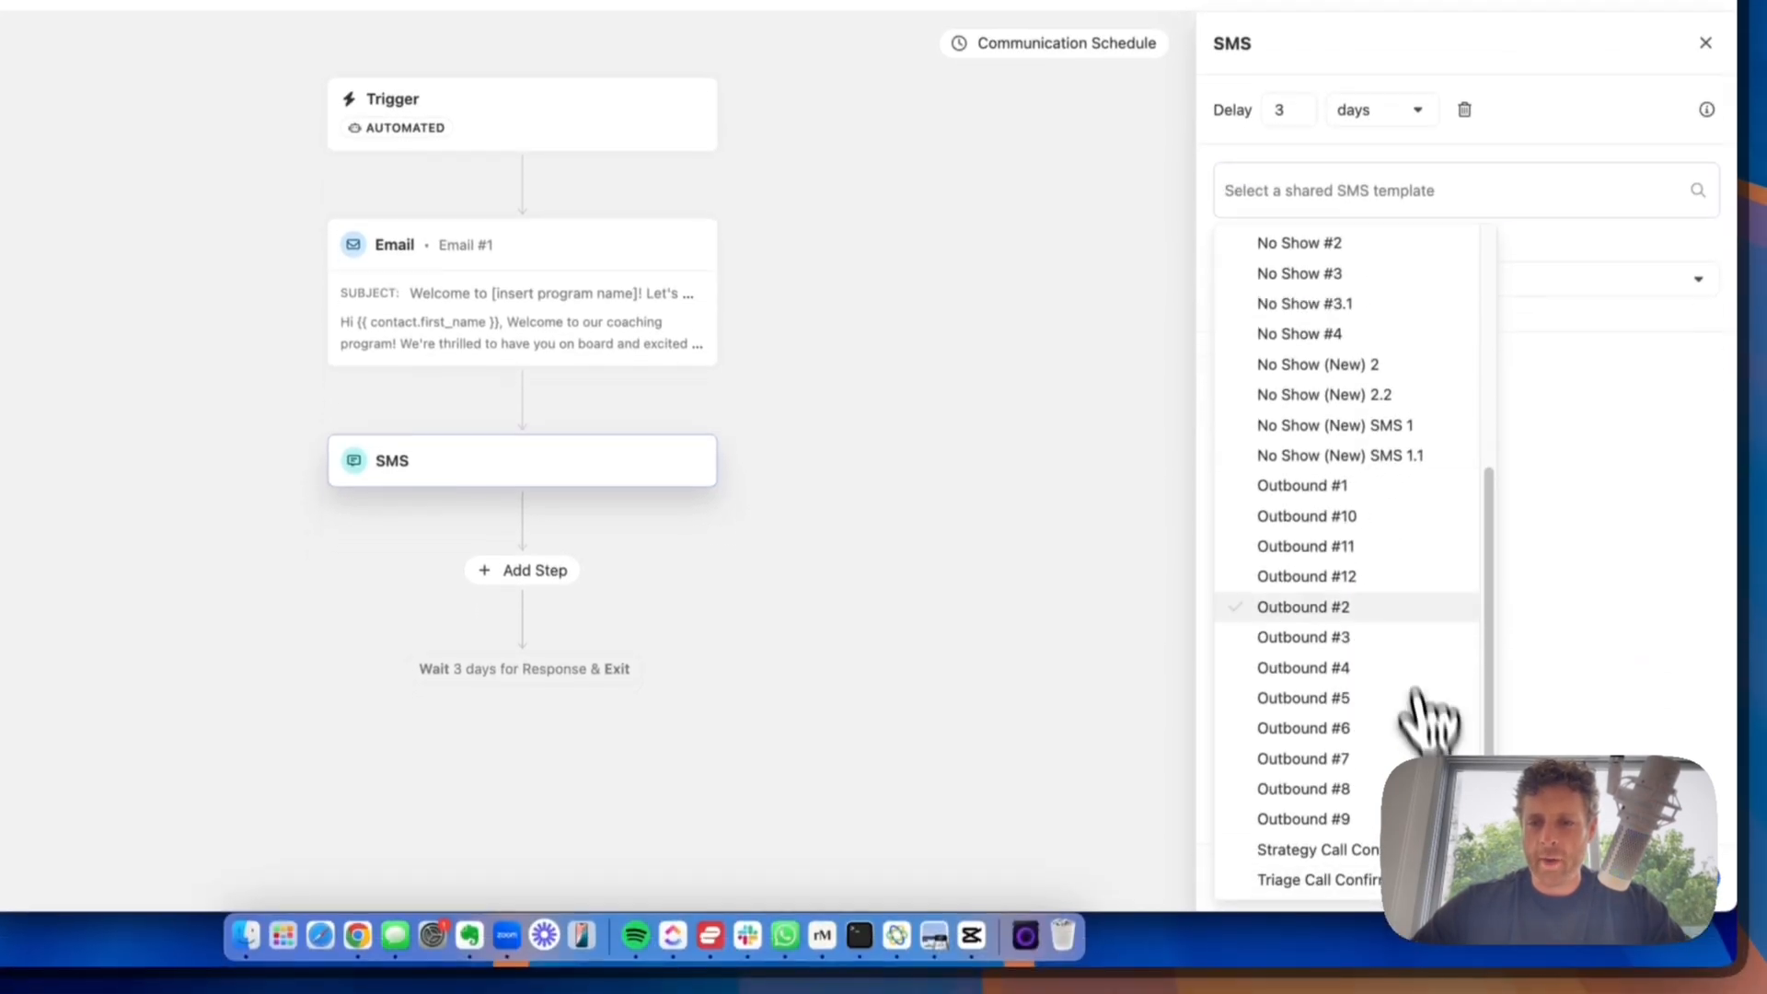
pyautogui.scroll(5, 1389, 513)
pyautogui.click(1327, 431)
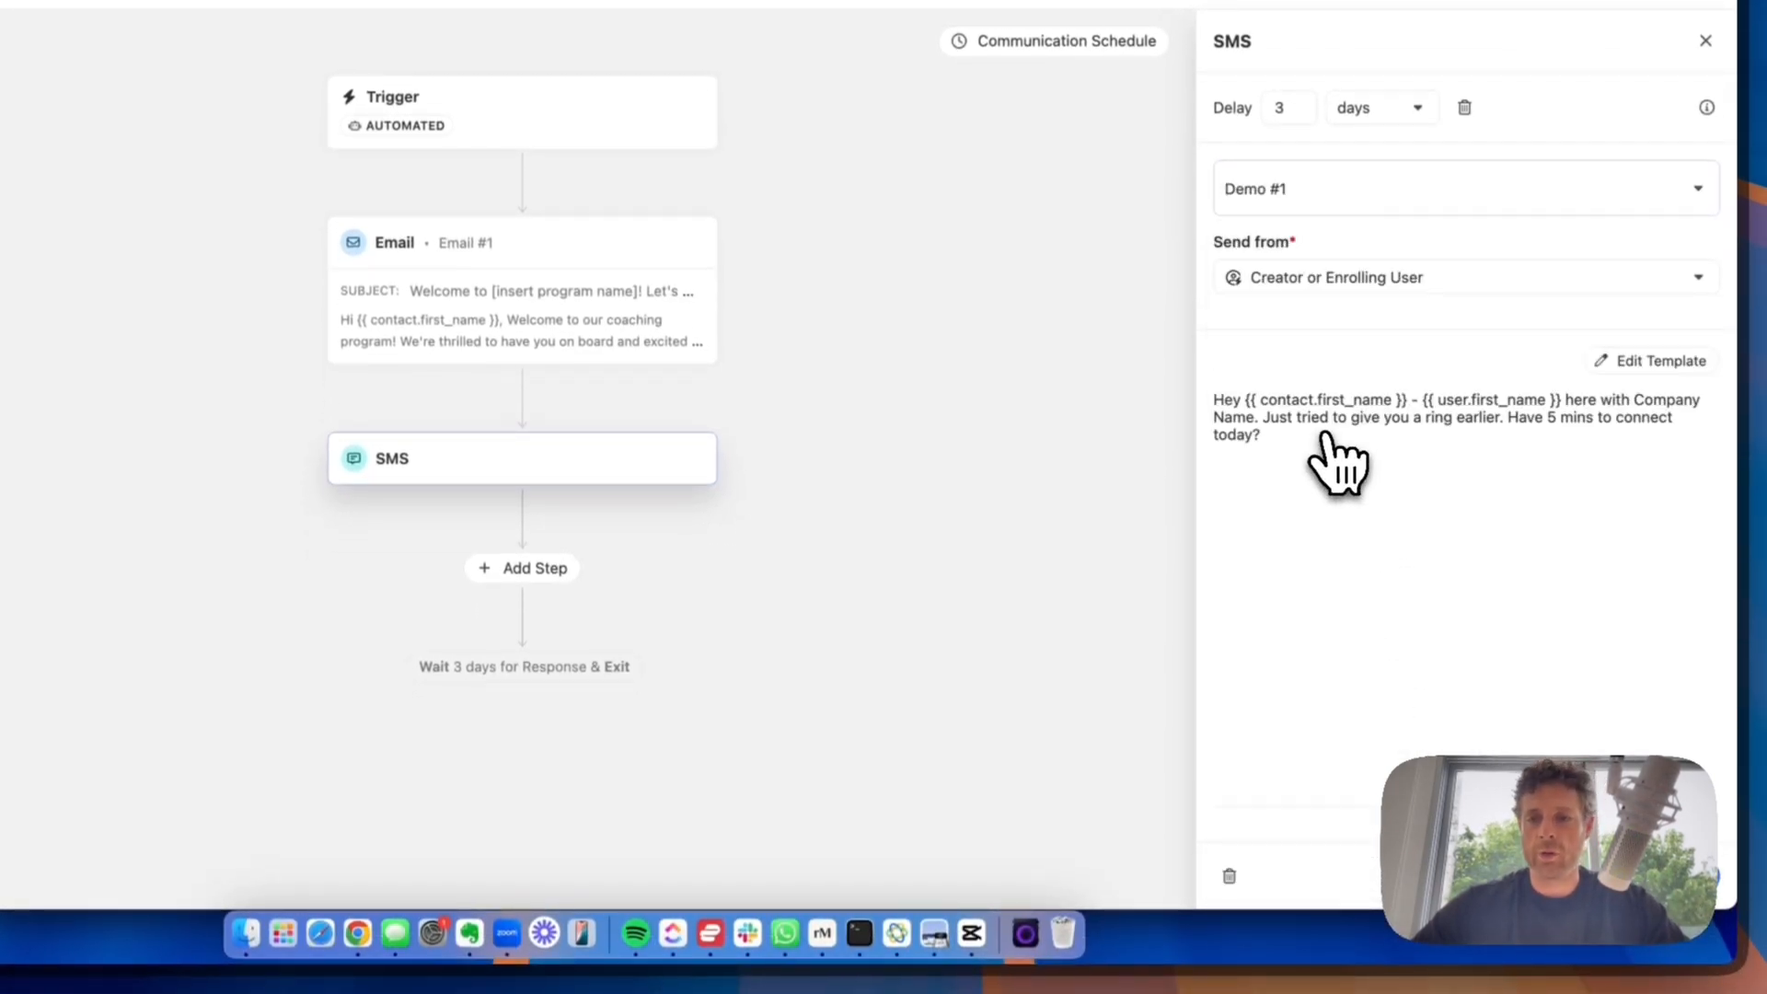
pyautogui.click(1298, 278)
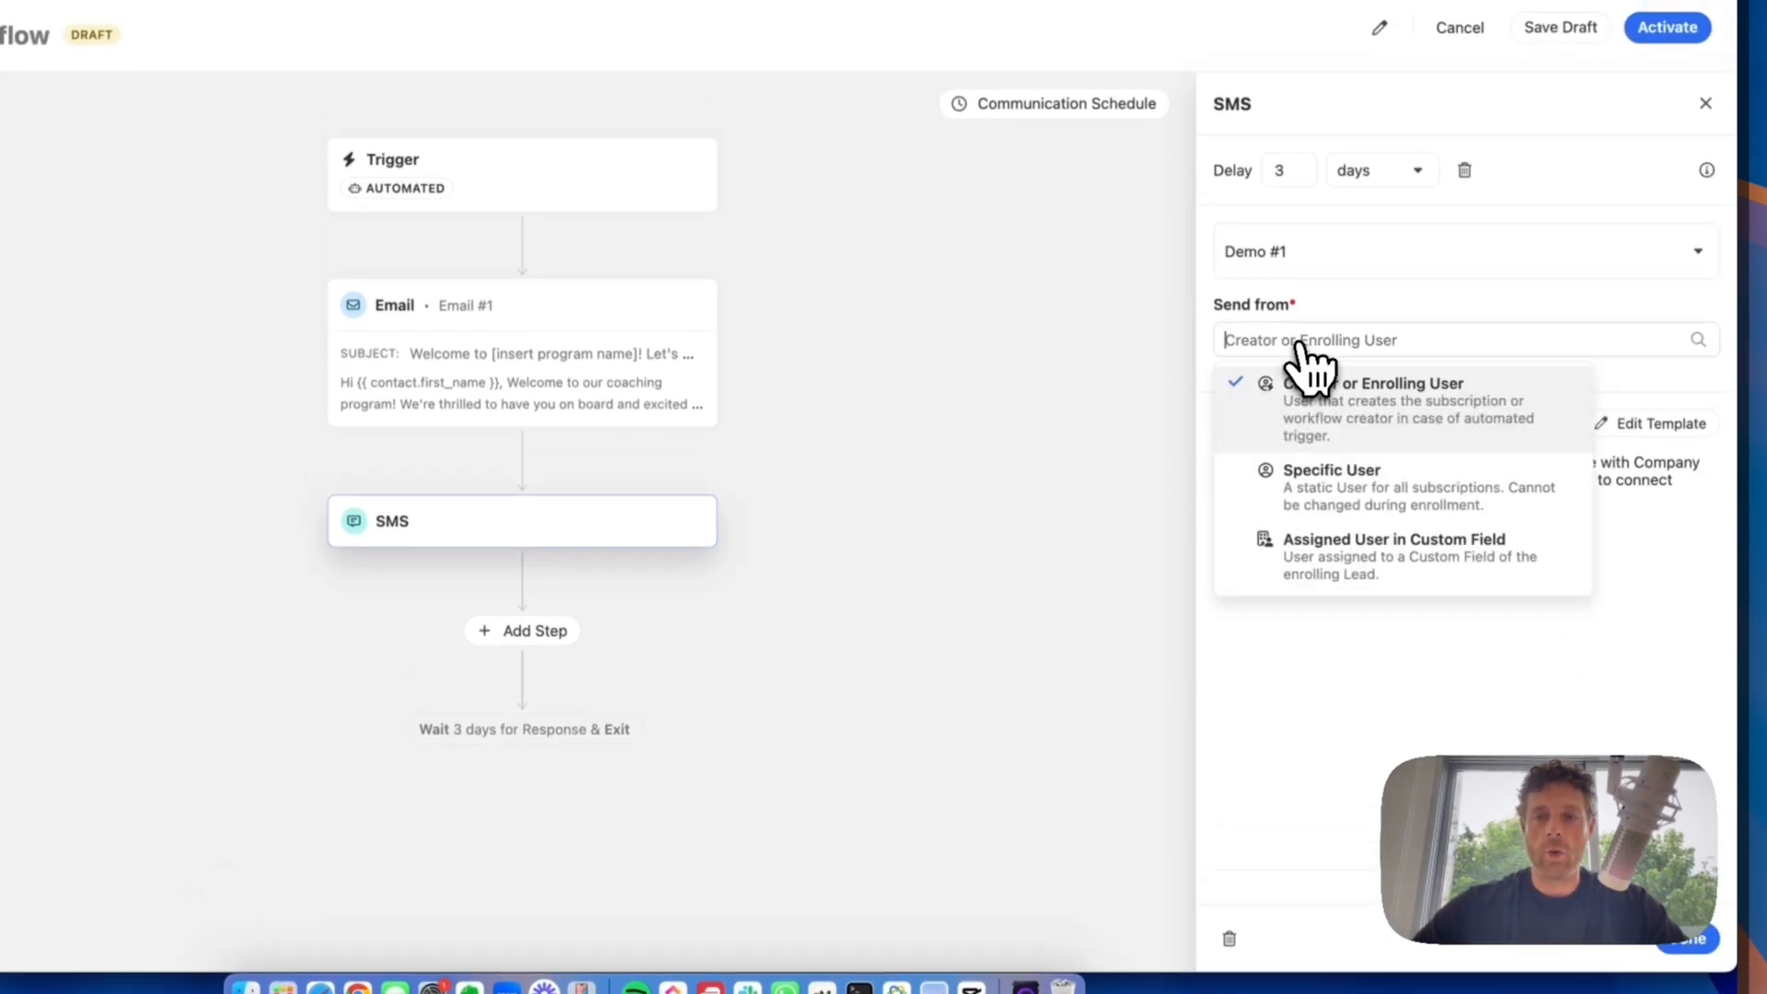
pyautogui.click(1336, 562)
pyautogui.click(1453, 422)
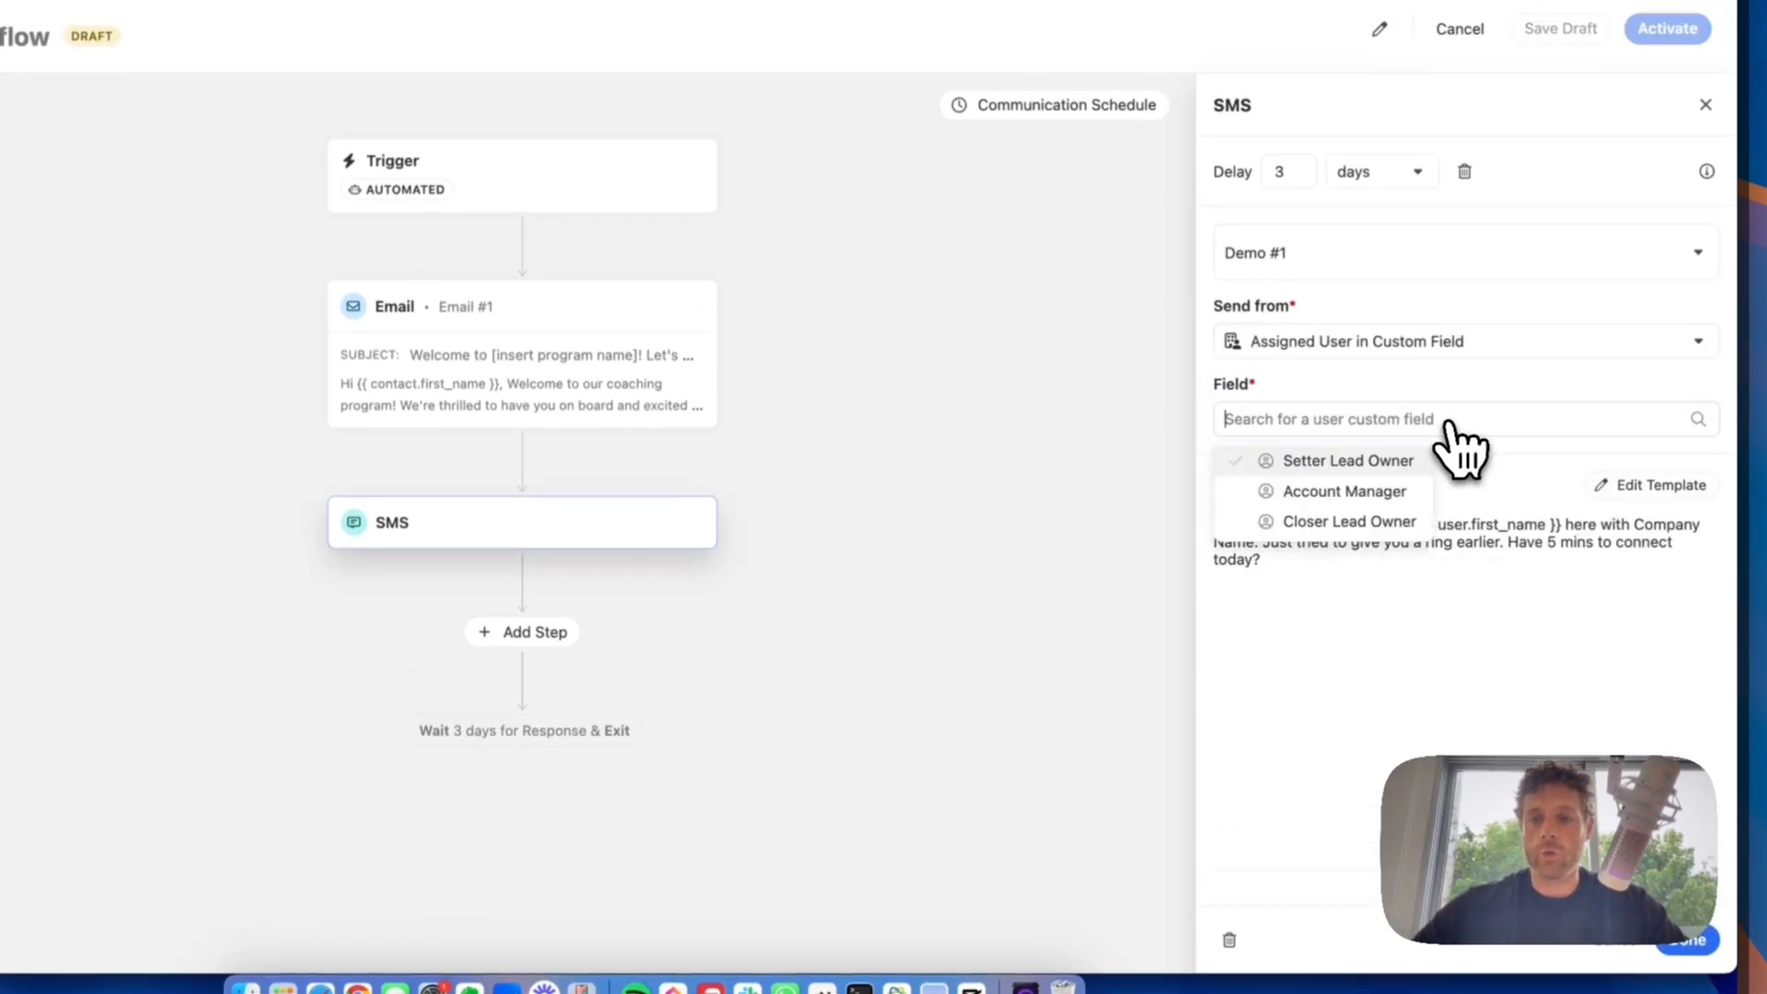
pyautogui.click(1332, 522)
pyautogui.click(1689, 939)
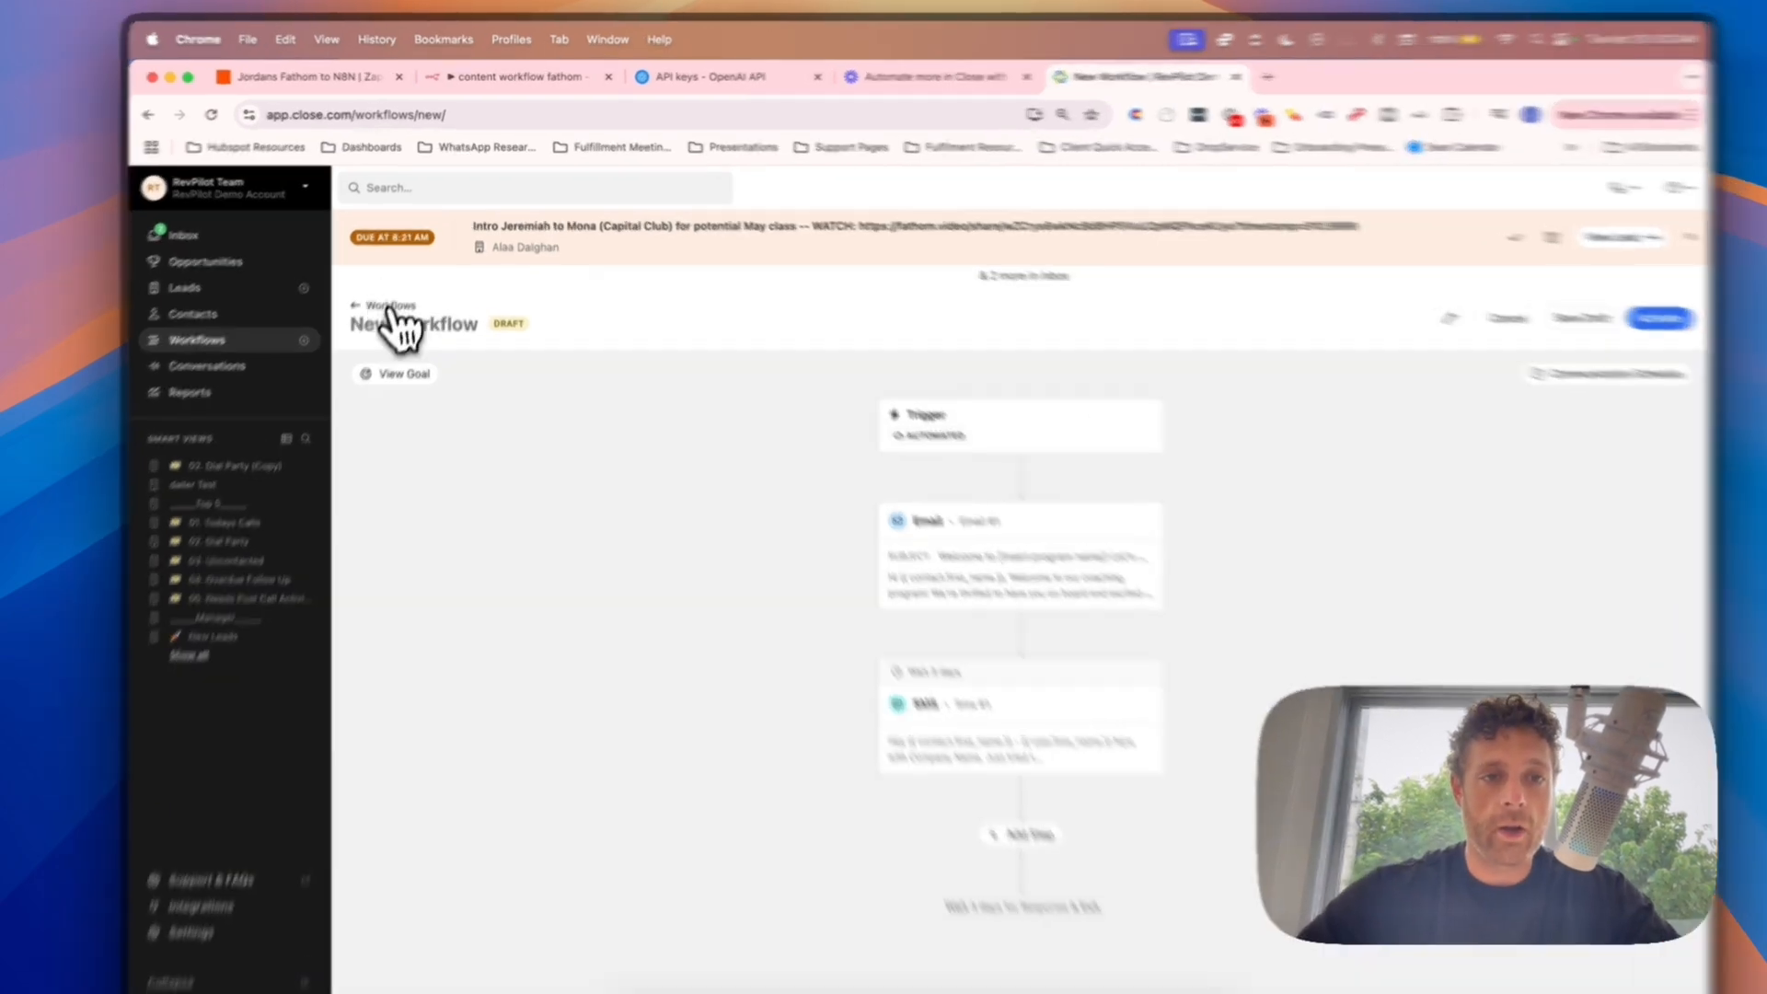
# Step: Leave the workflow, discard its unsaved changes, and start a new blank workflow
pyautogui.click(391, 309)
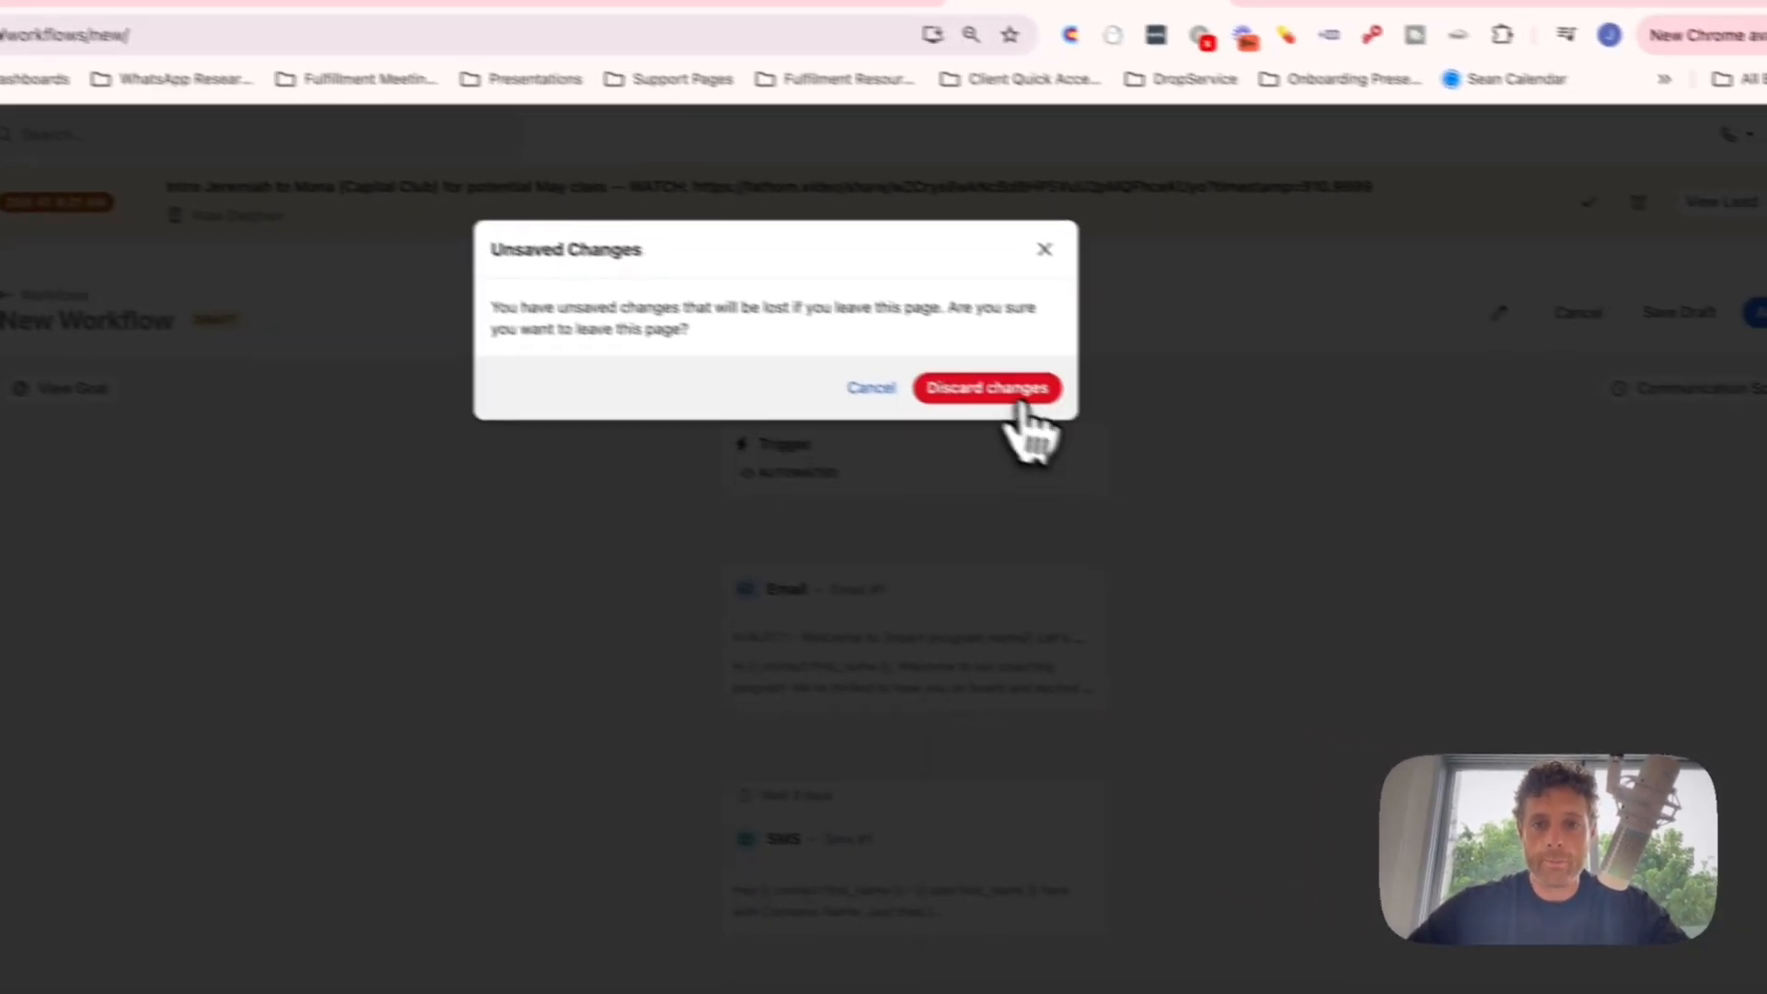
pyautogui.click(1105, 380)
pyautogui.click(1648, 321)
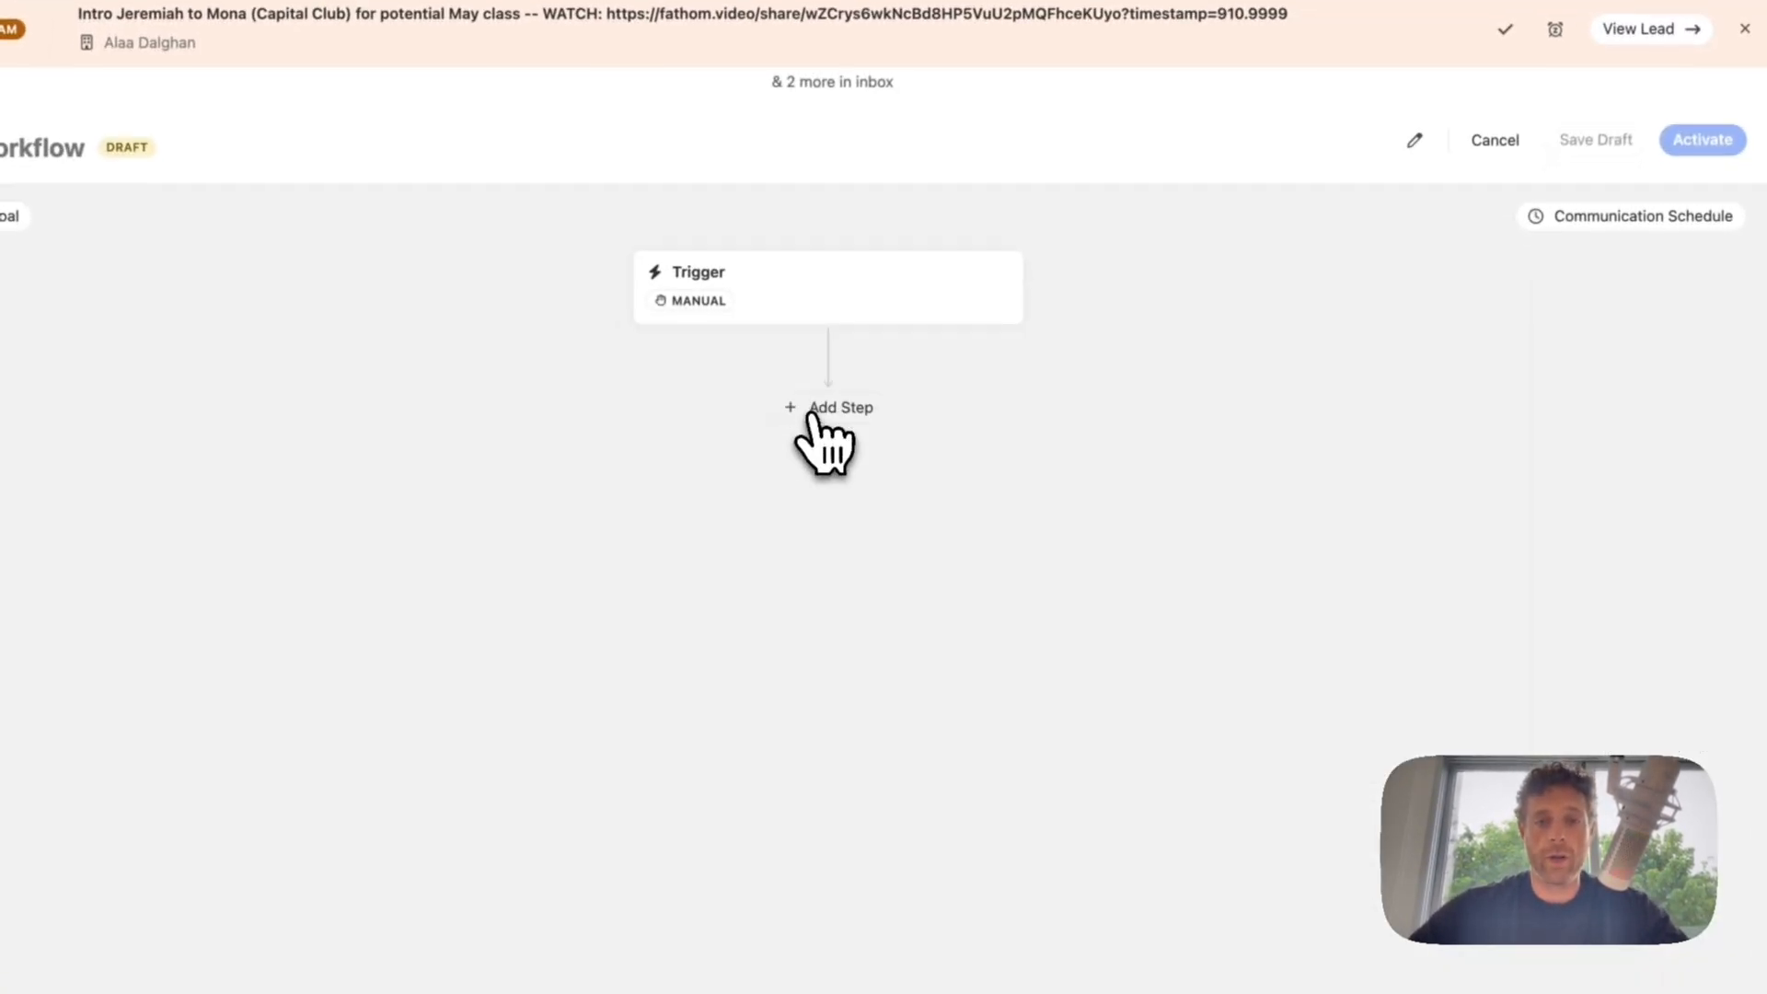
# Step: Set an automated Opportunity event trigger filtered to the current status Deal Won
pyautogui.click(814, 411)
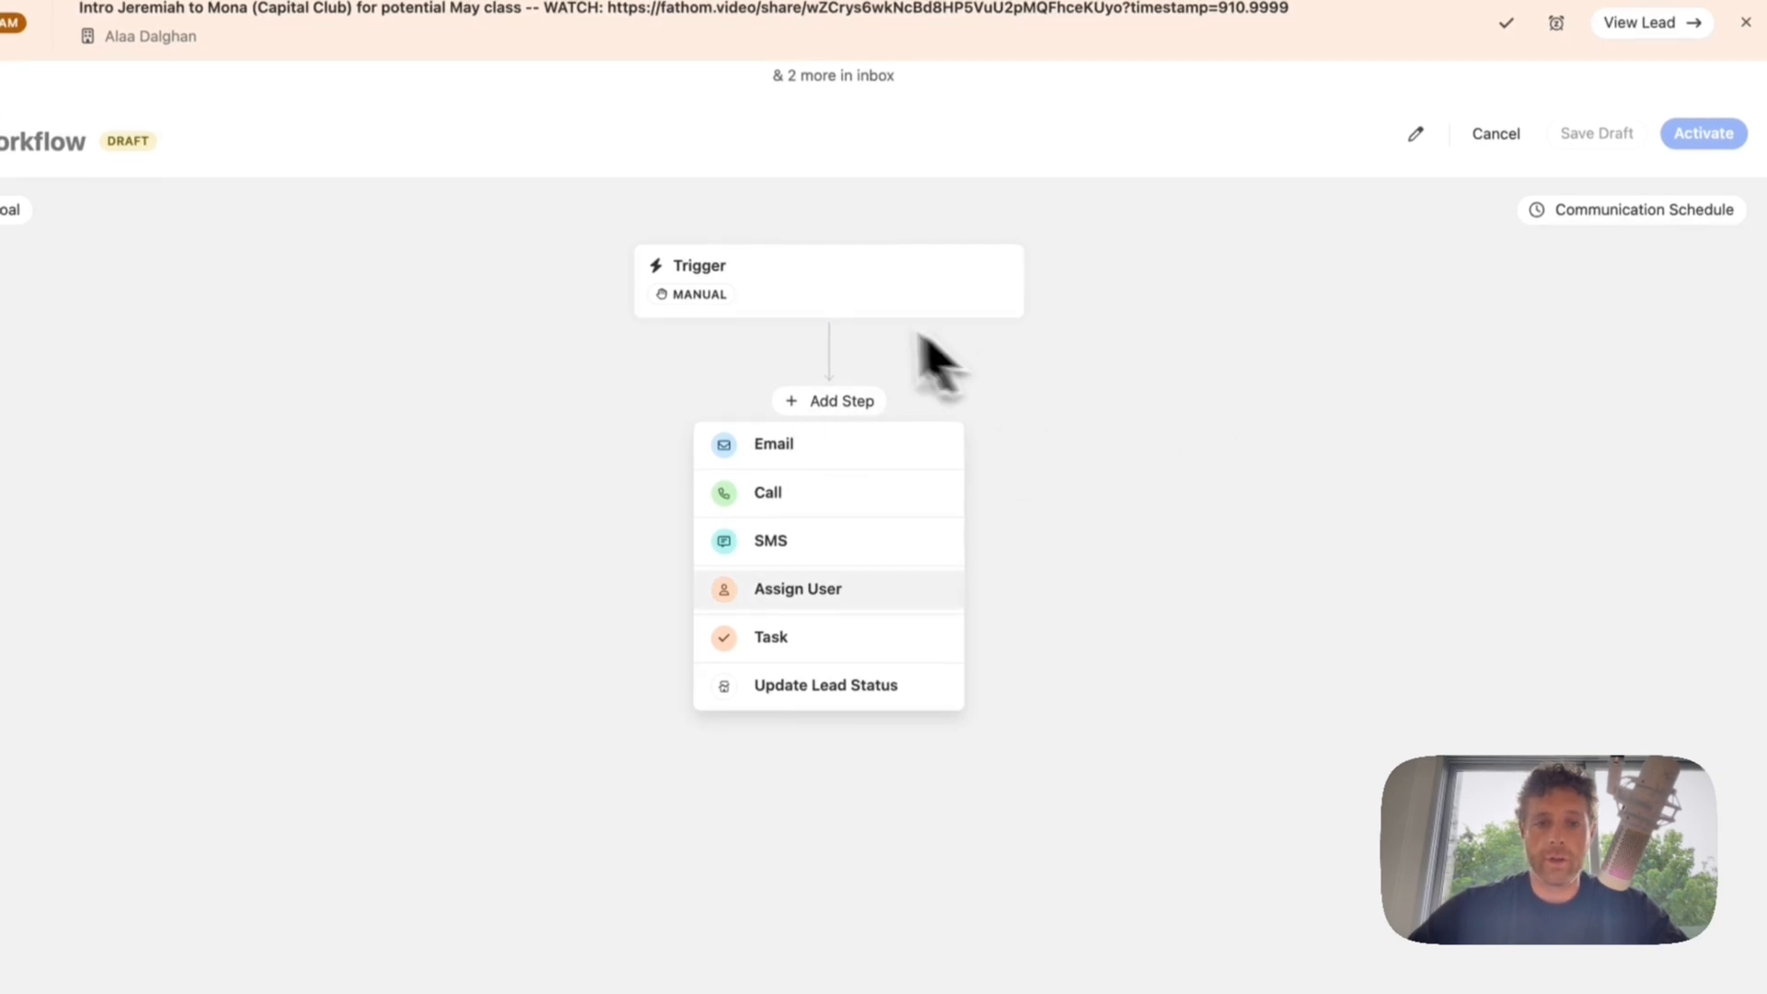
pyautogui.click(907, 309)
pyautogui.click(1346, 391)
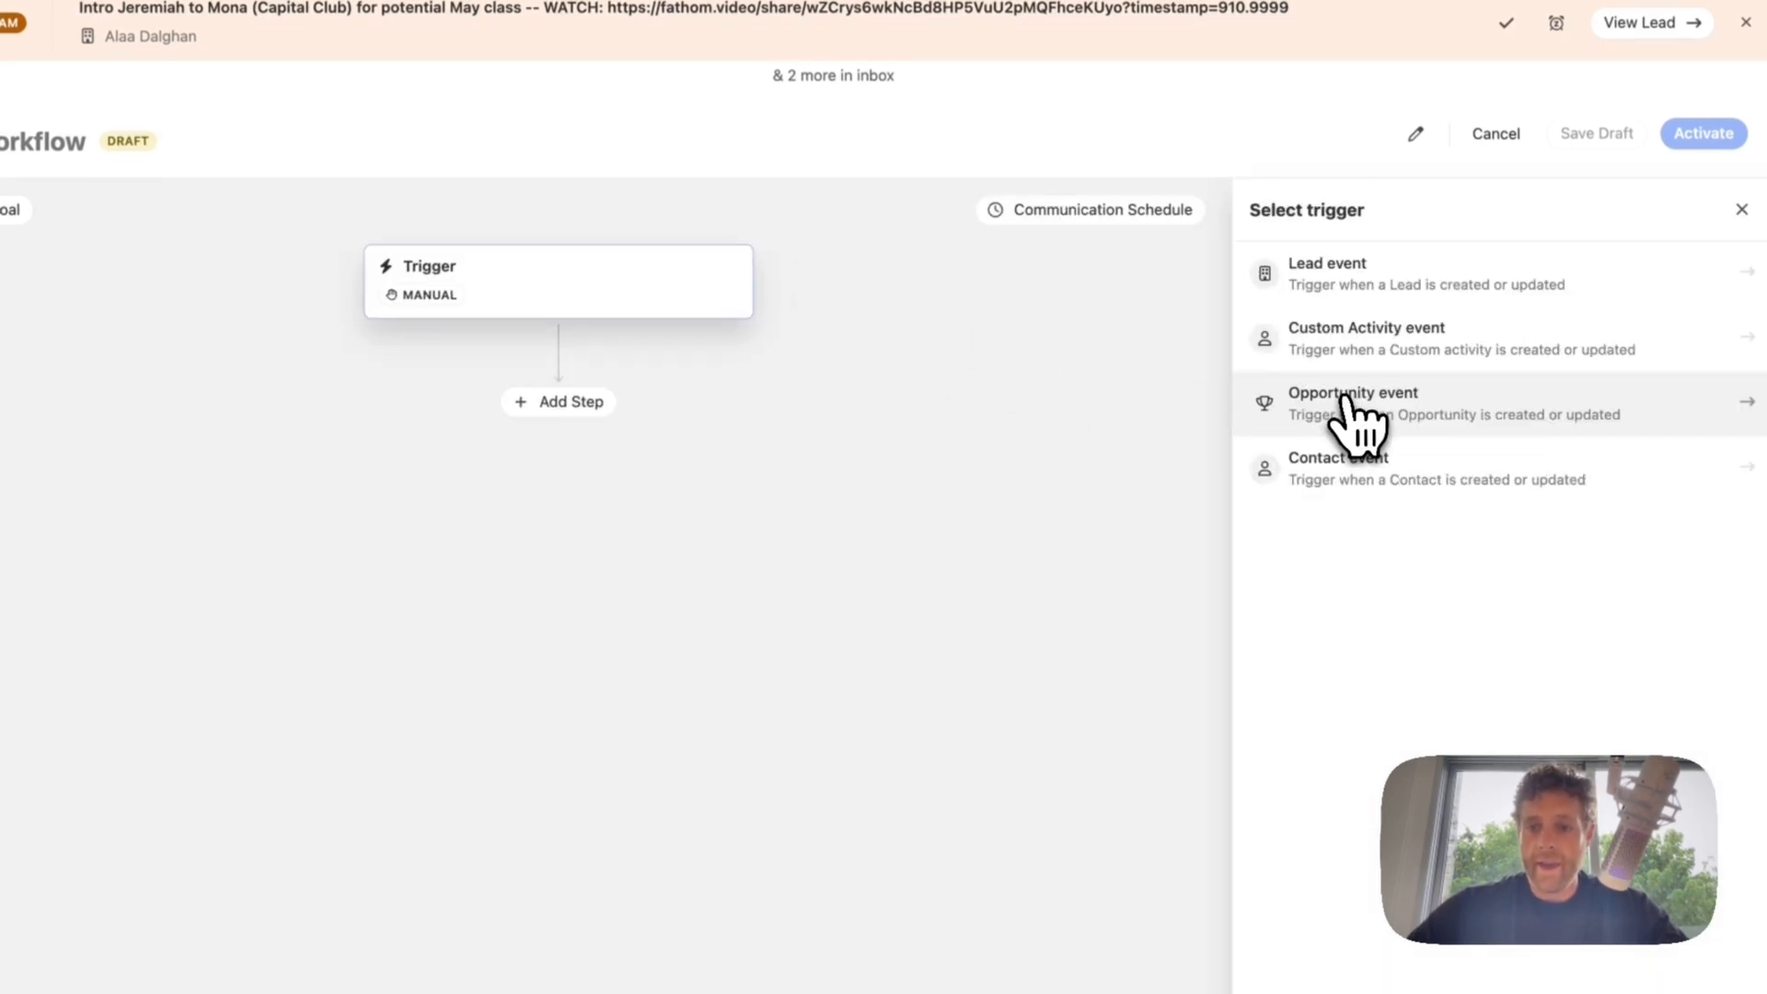
pyautogui.click(1374, 407)
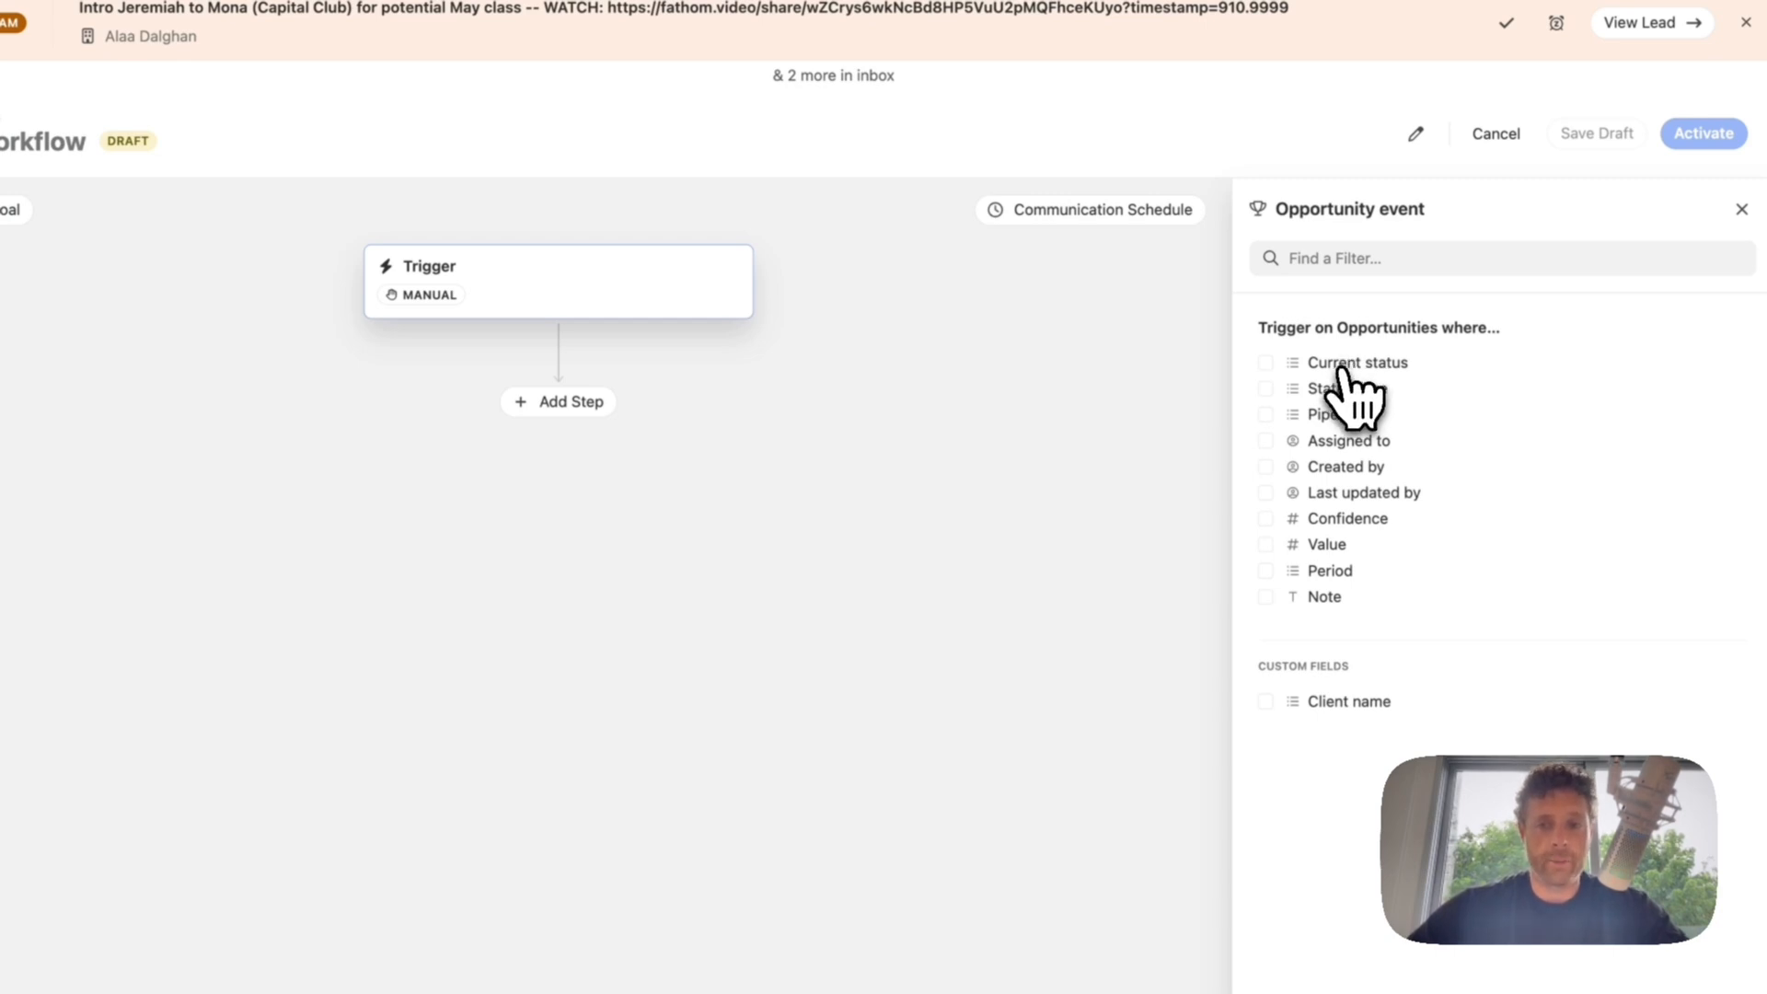
pyautogui.click(1349, 364)
pyautogui.click(1346, 446)
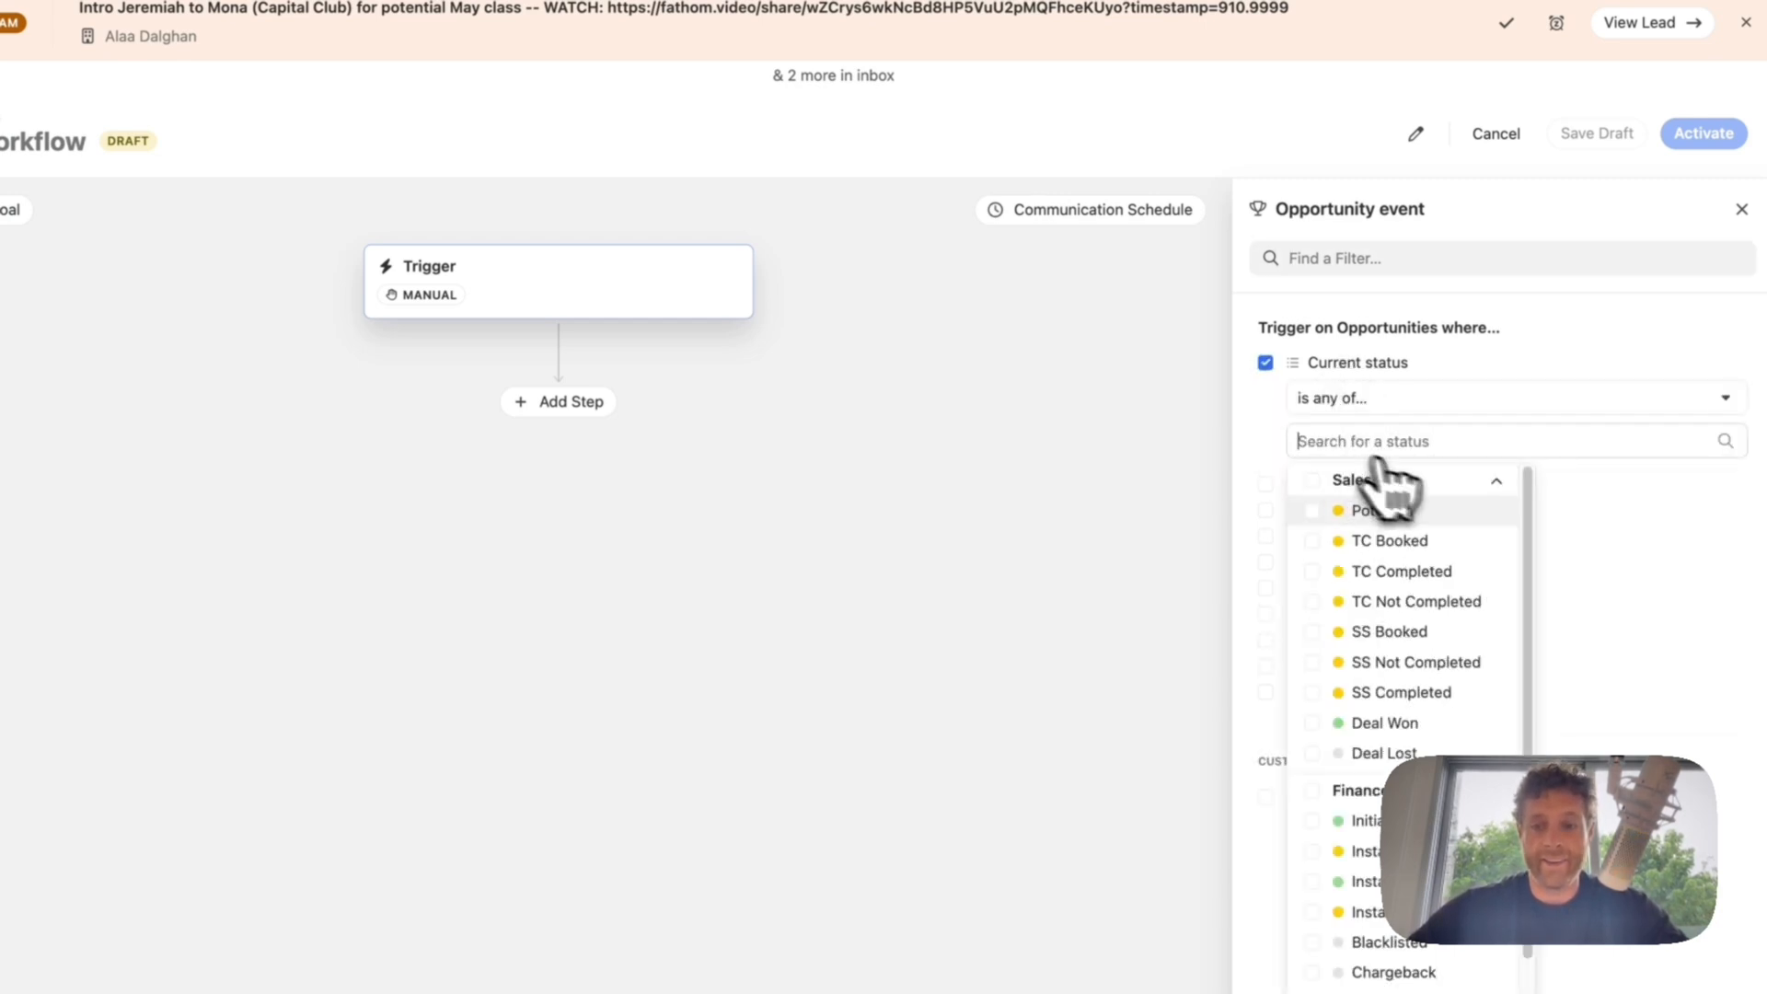
pyautogui.click(1263, 409)
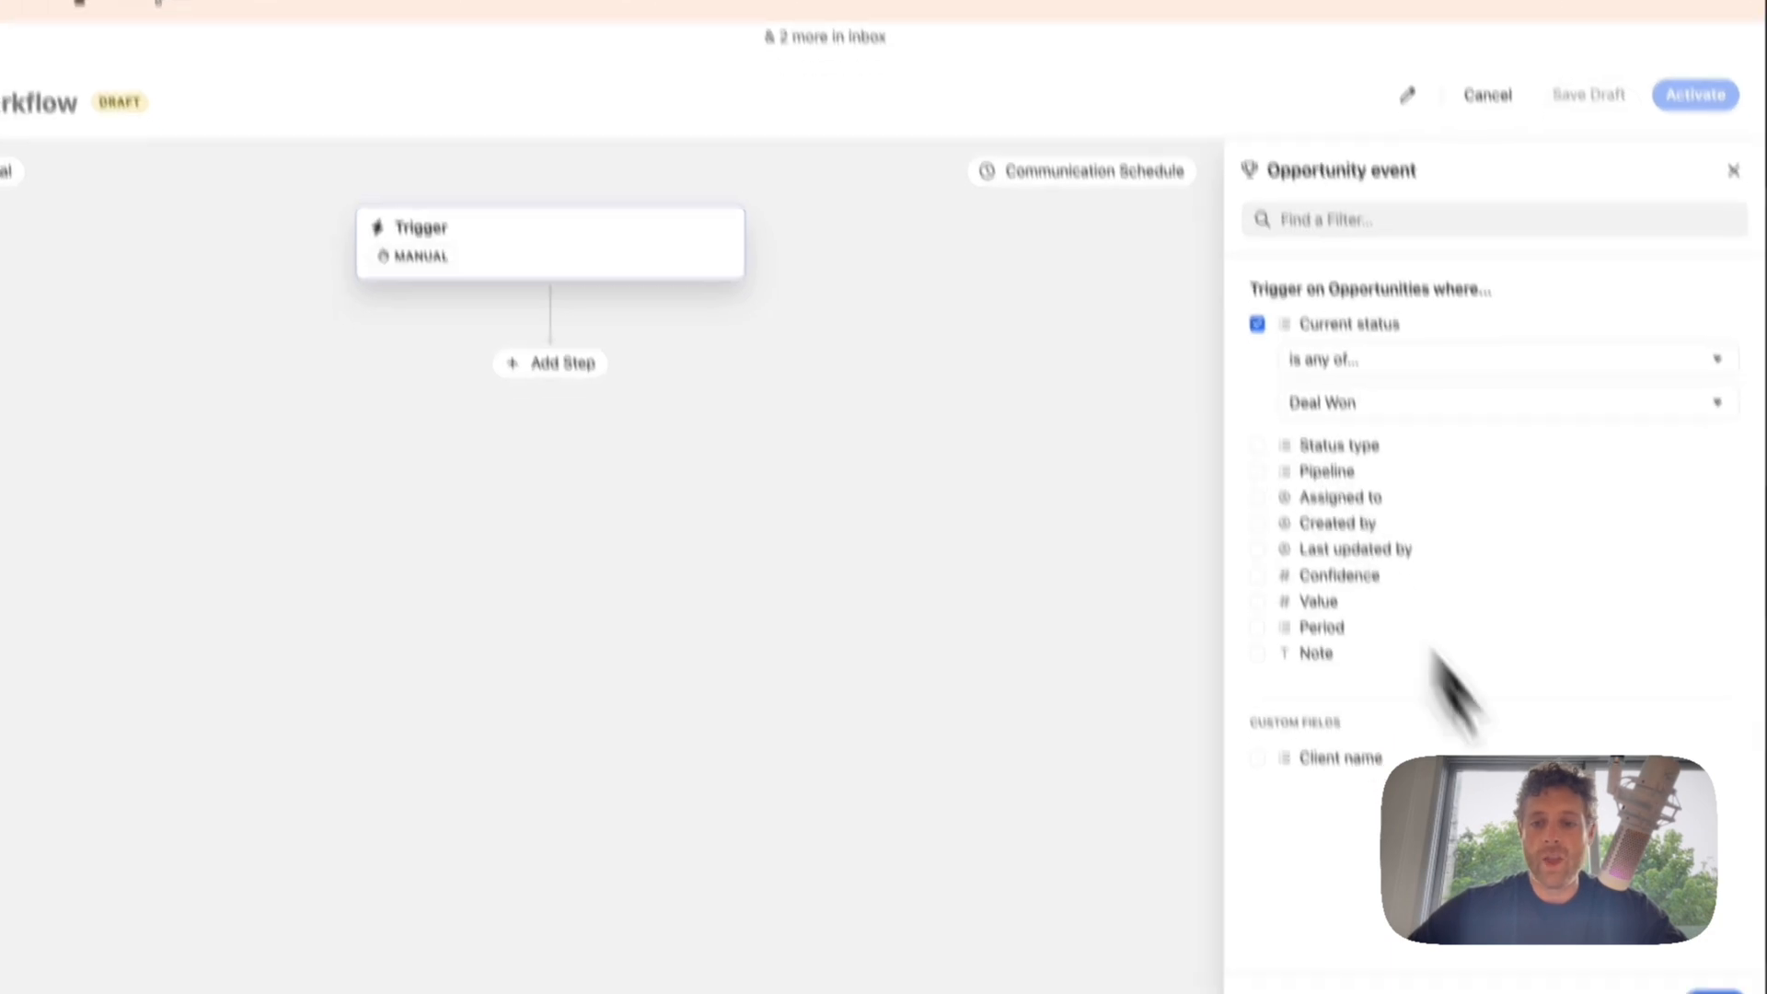
pyautogui.click(1717, 897)
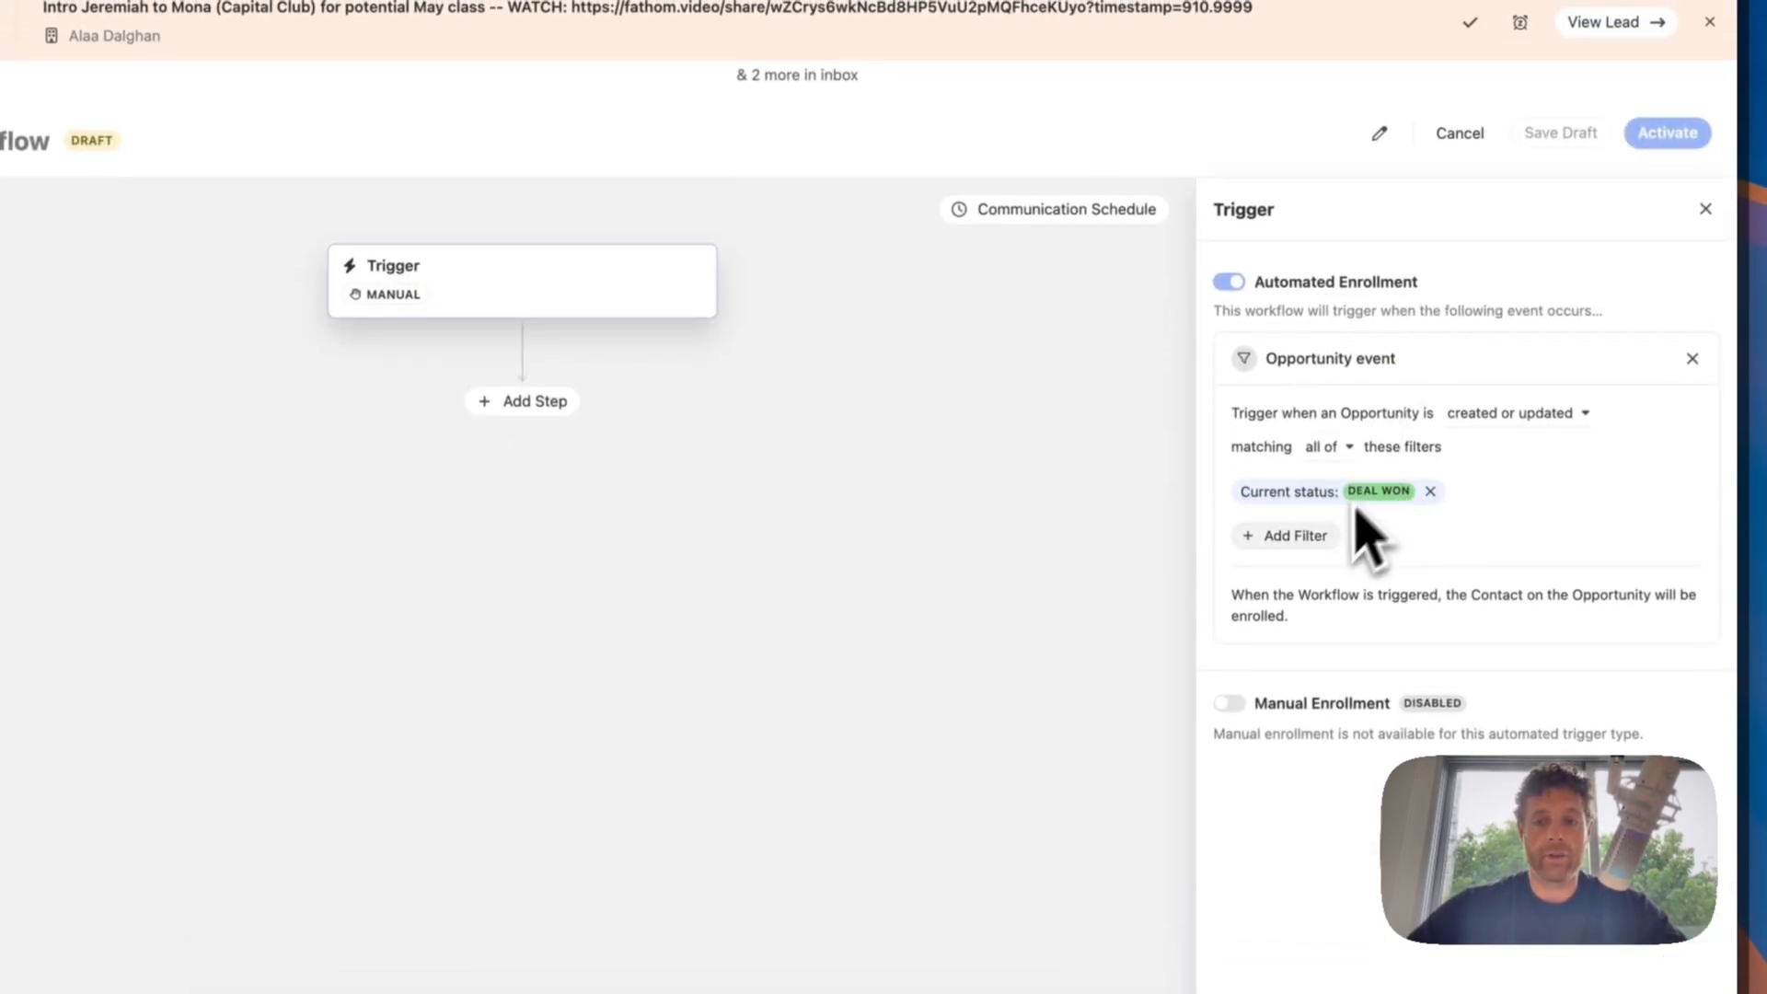
pyautogui.click(1687, 972)
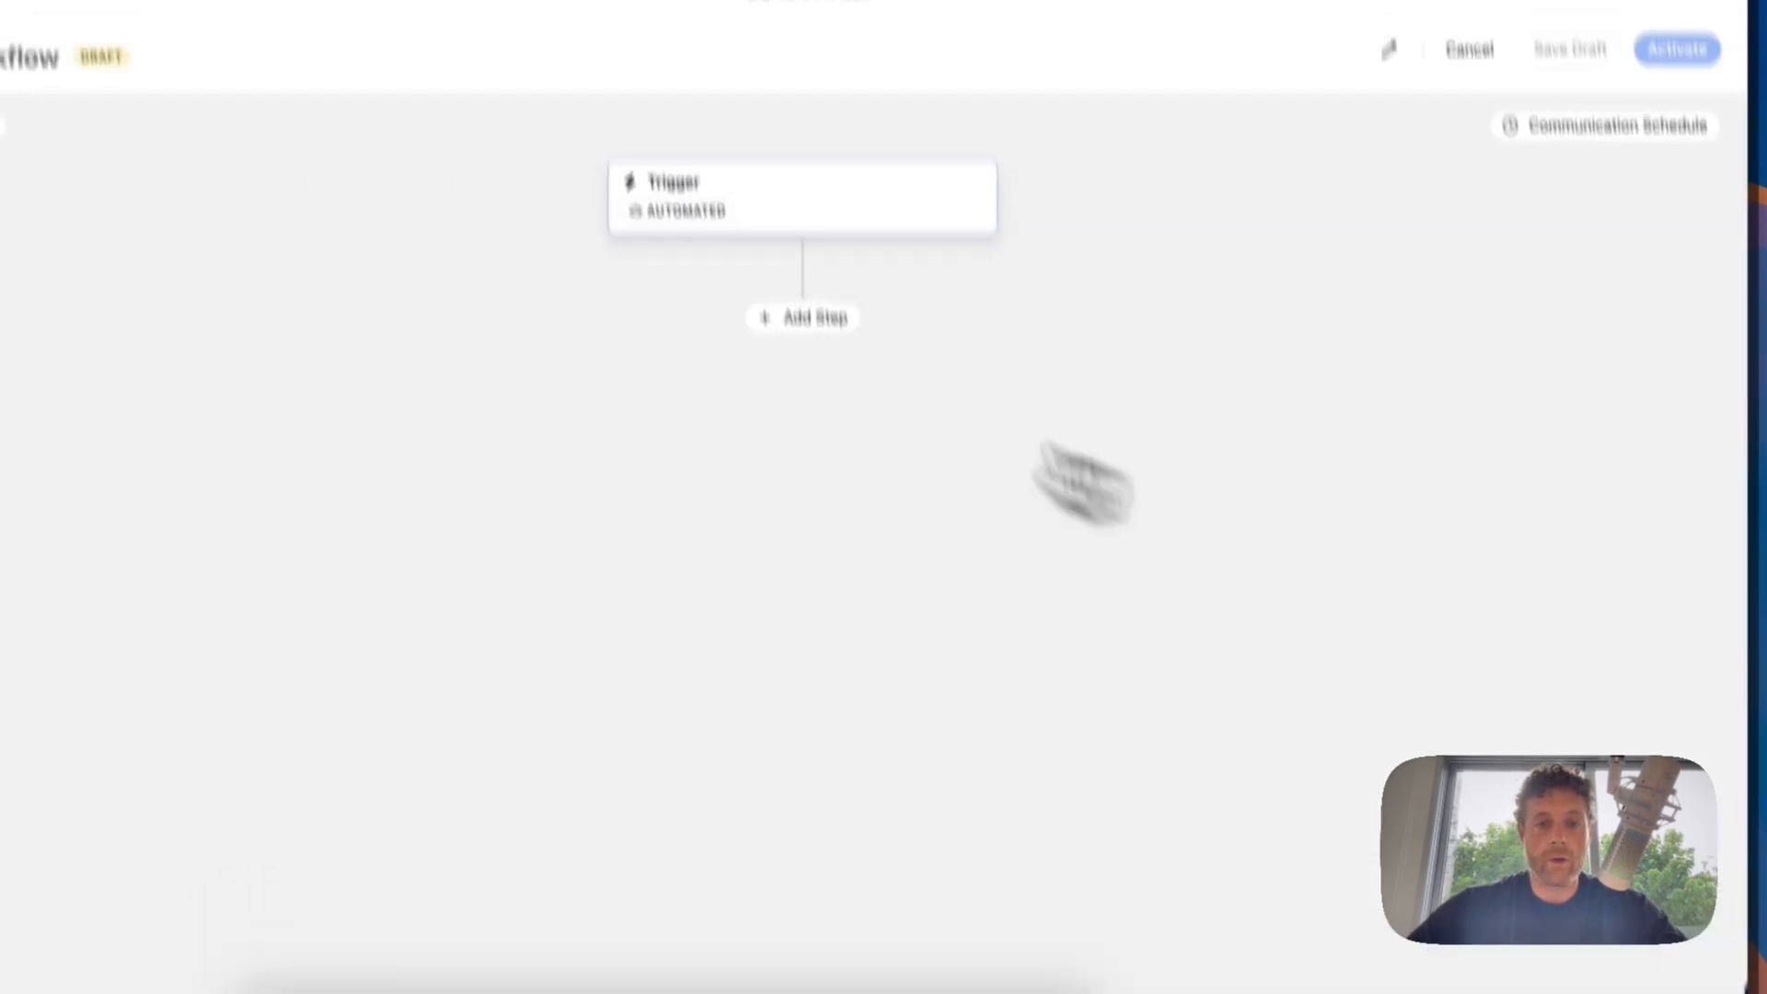
# Step: Remove the Opportunity event from the workflow's trigger and close the trigger settings
pyautogui.click(797, 329)
pyautogui.click(819, 406)
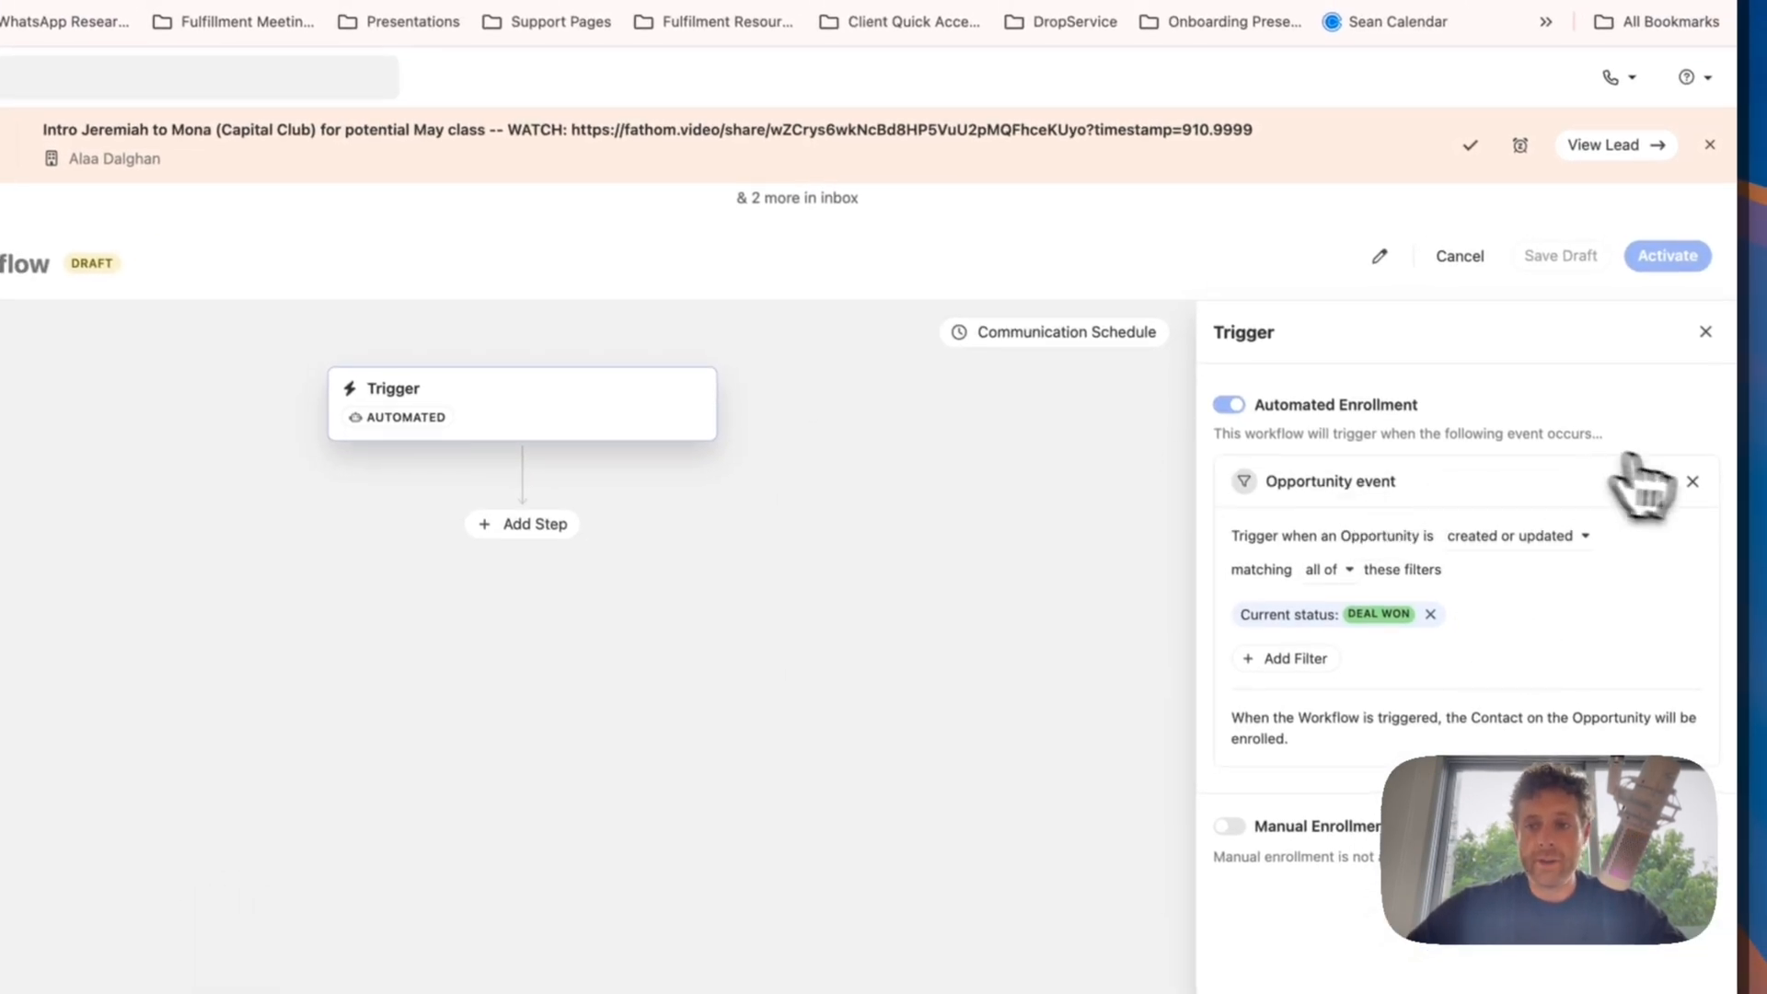
pyautogui.click(1693, 480)
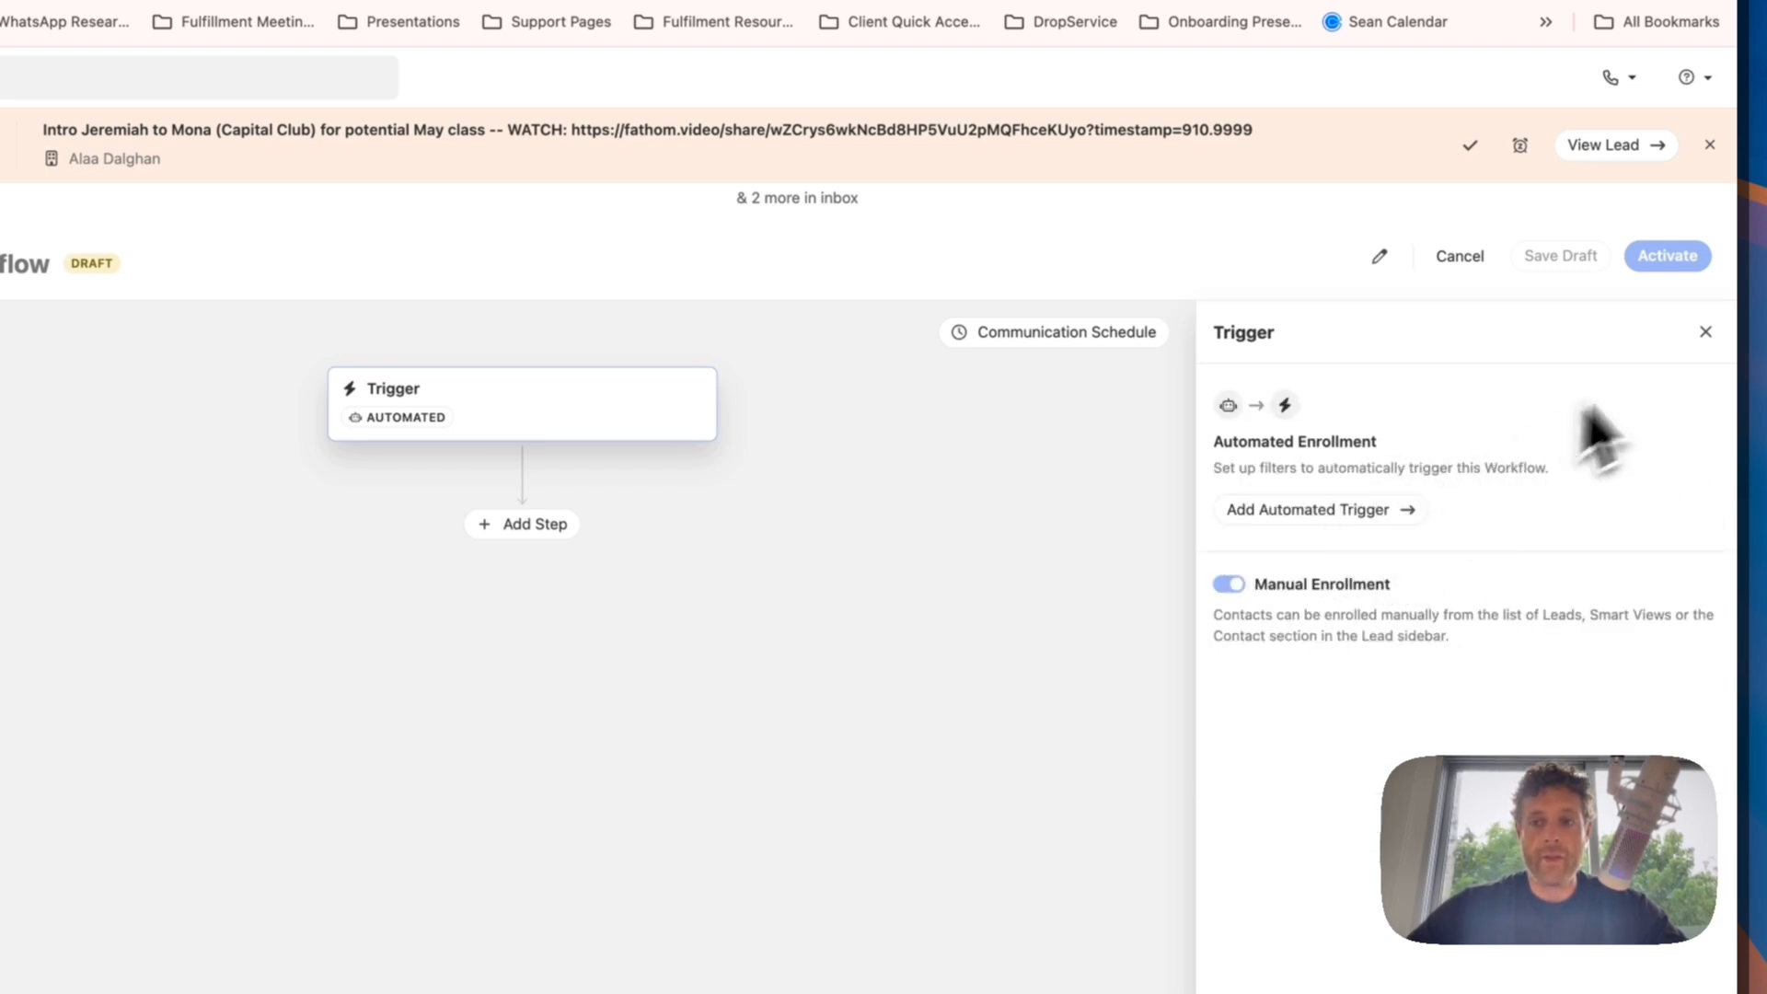
pyautogui.click(1706, 333)
# Step: Add an automated Opportunity event trigger for opportunities whose current status is any of Deal Won, and save the trigger
pyautogui.click(999, 409)
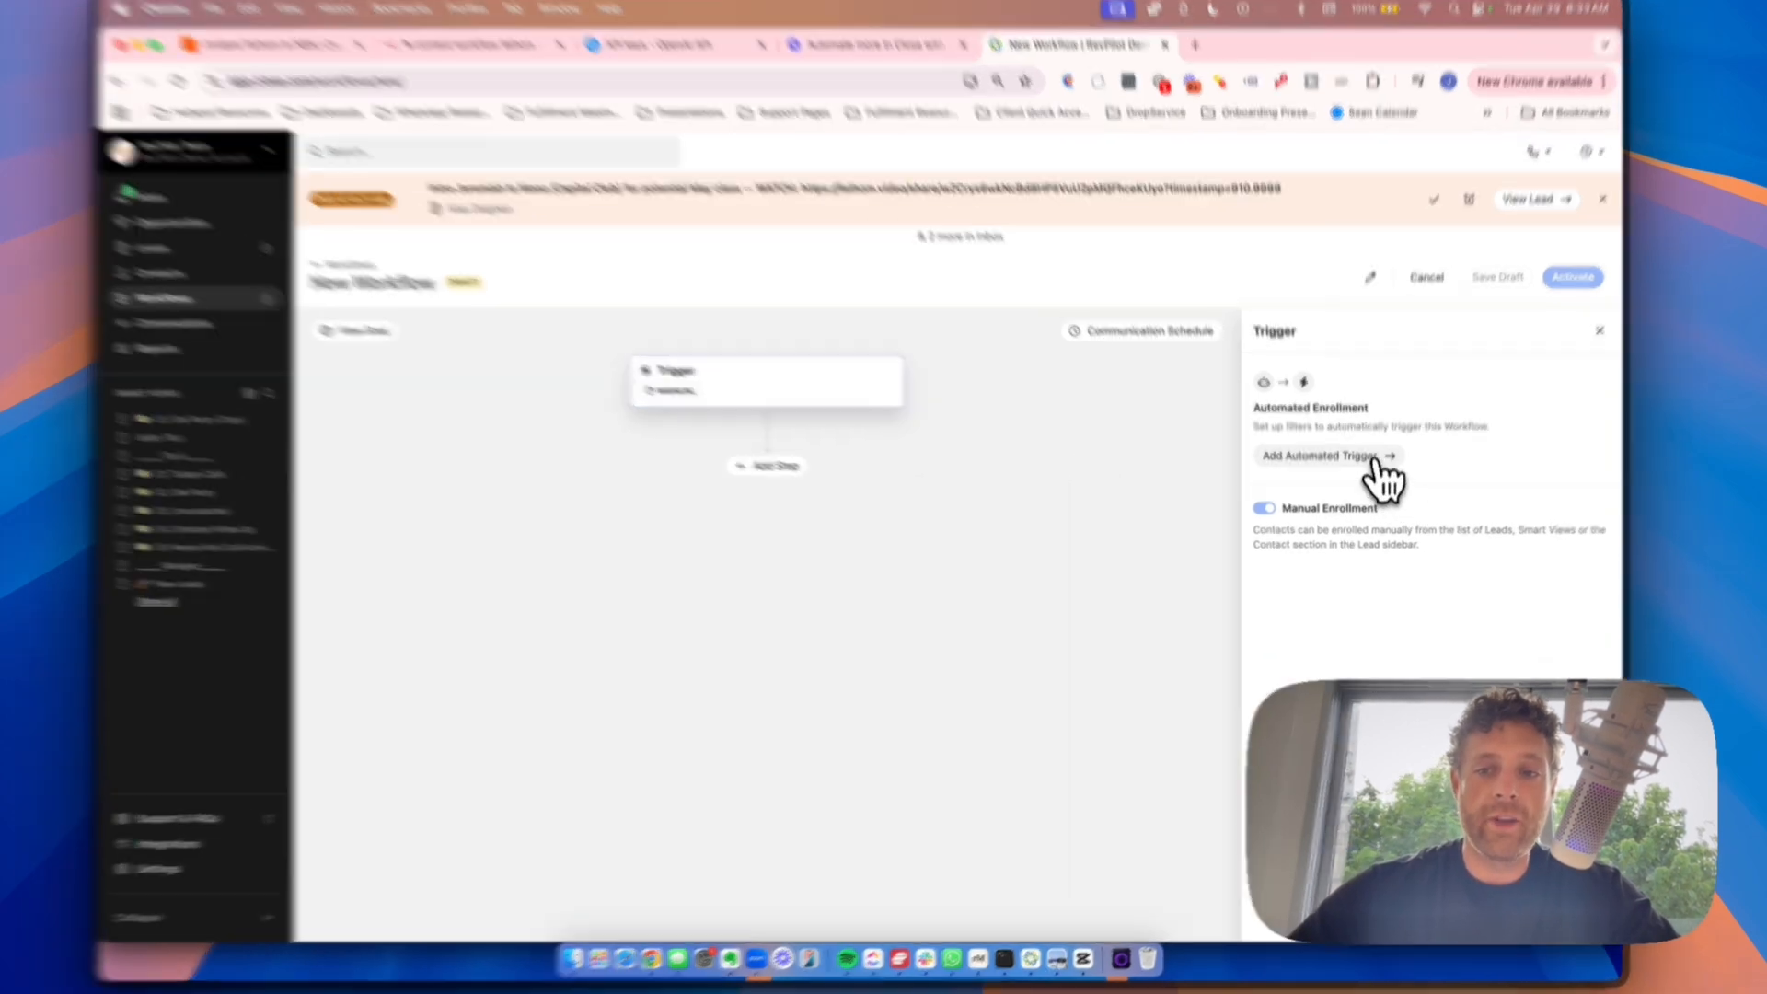
pyautogui.click(1328, 469)
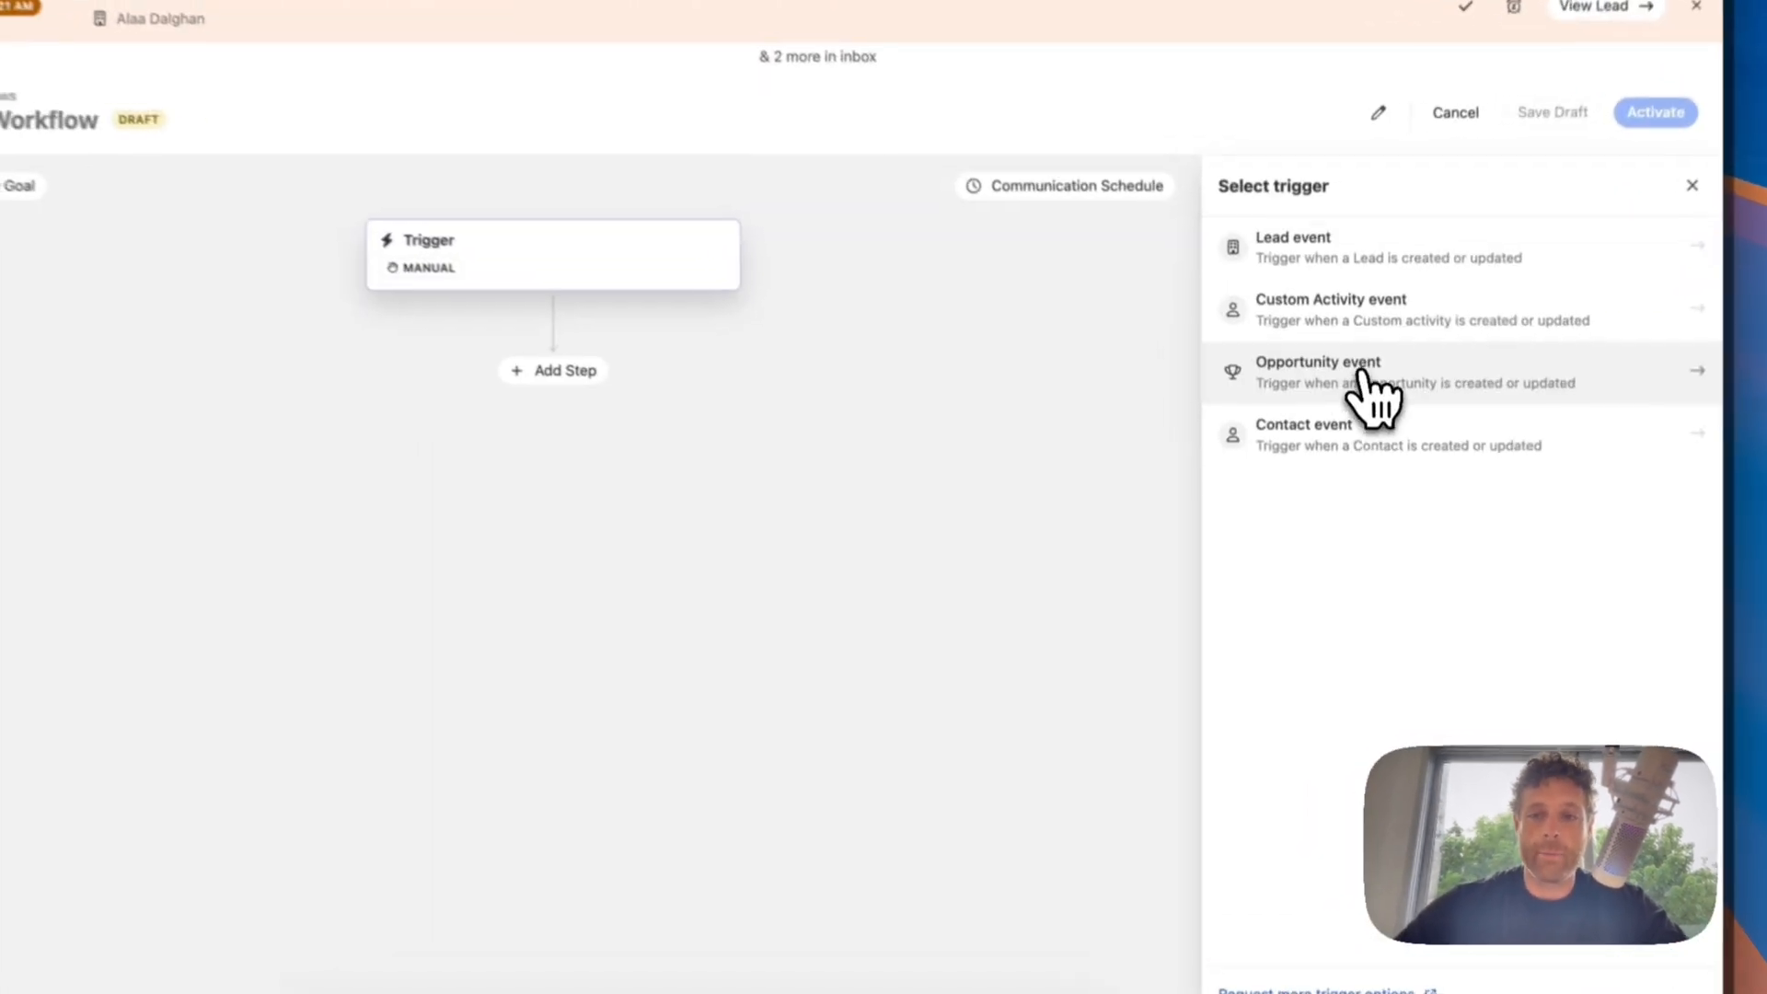
pyautogui.click(1360, 488)
pyautogui.click(1300, 320)
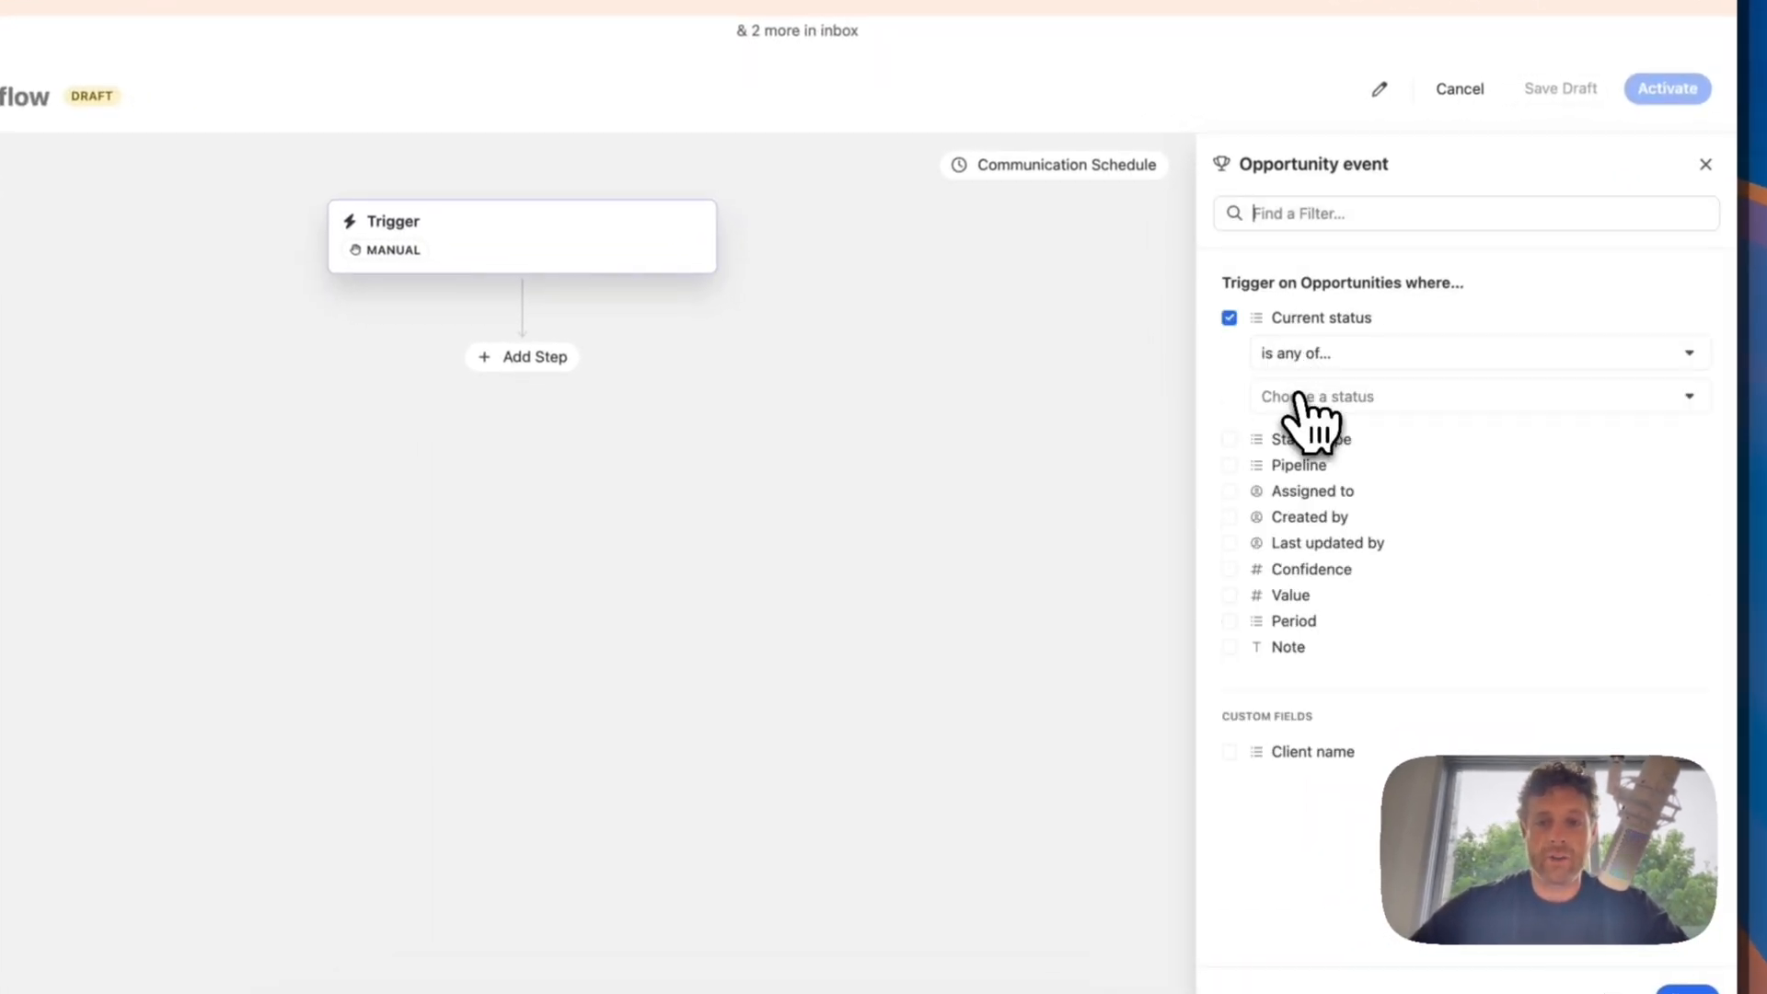
pyautogui.click(1300, 398)
pyautogui.click(1341, 681)
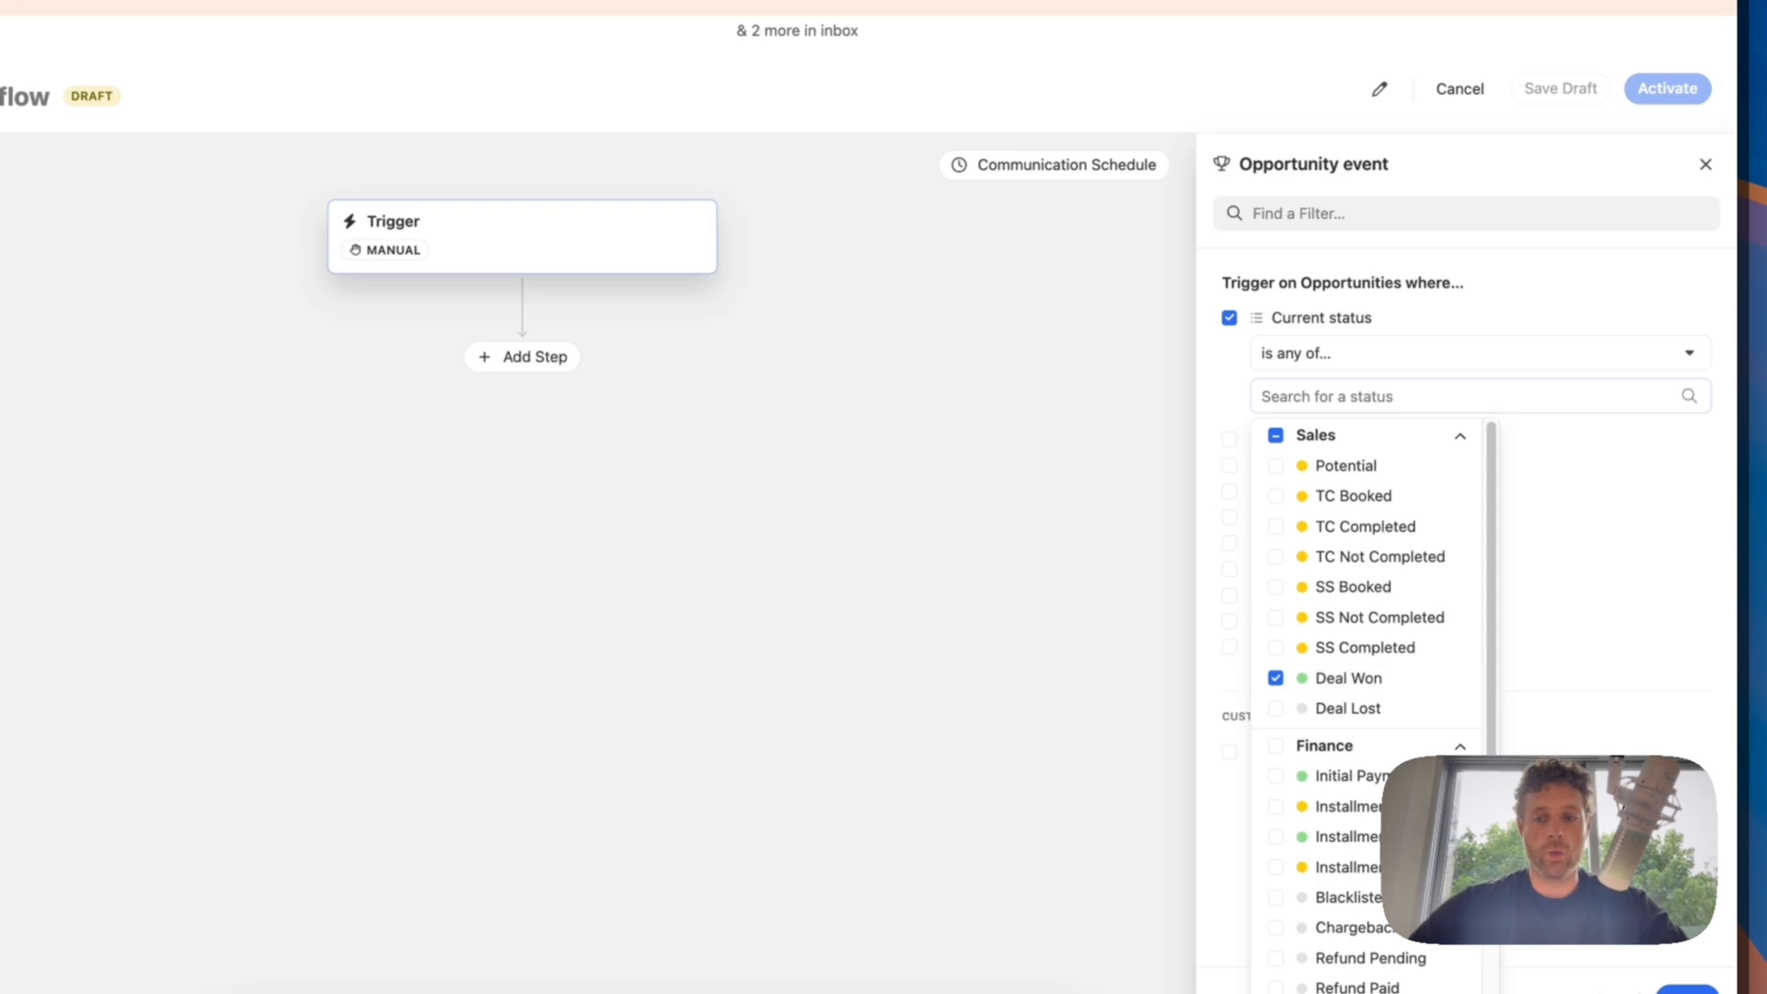
pyautogui.click(1689, 977)
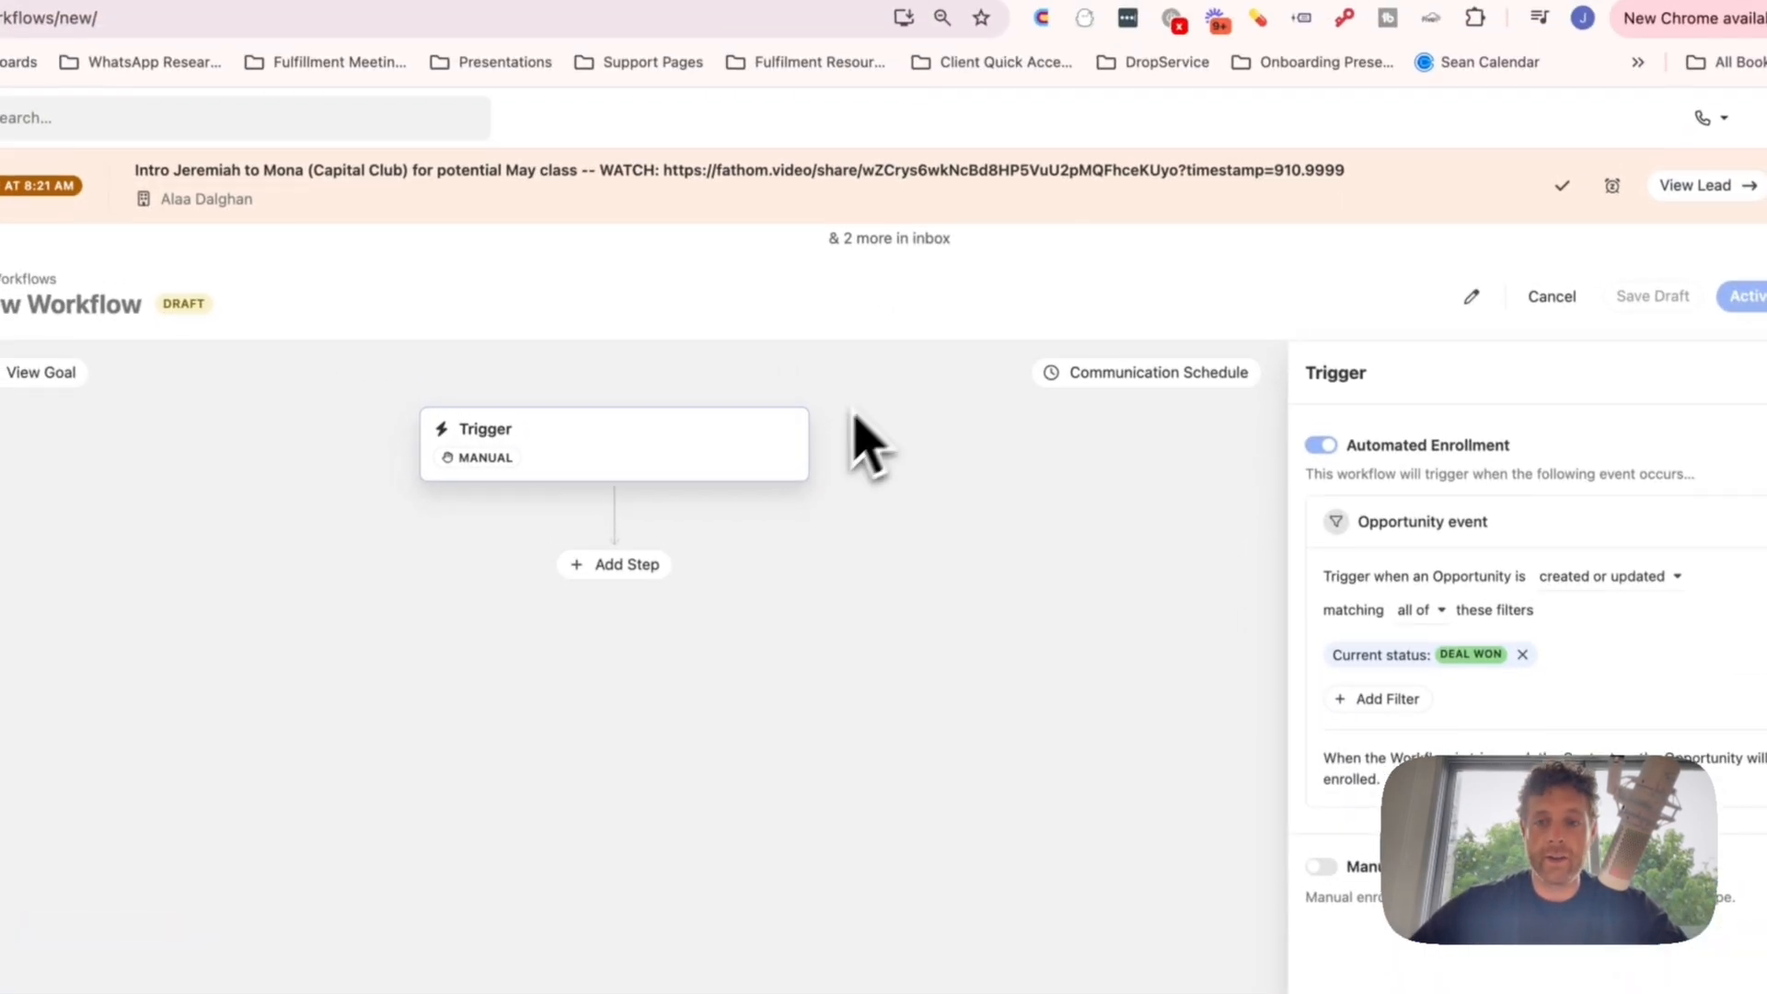
pyautogui.click(1718, 989)
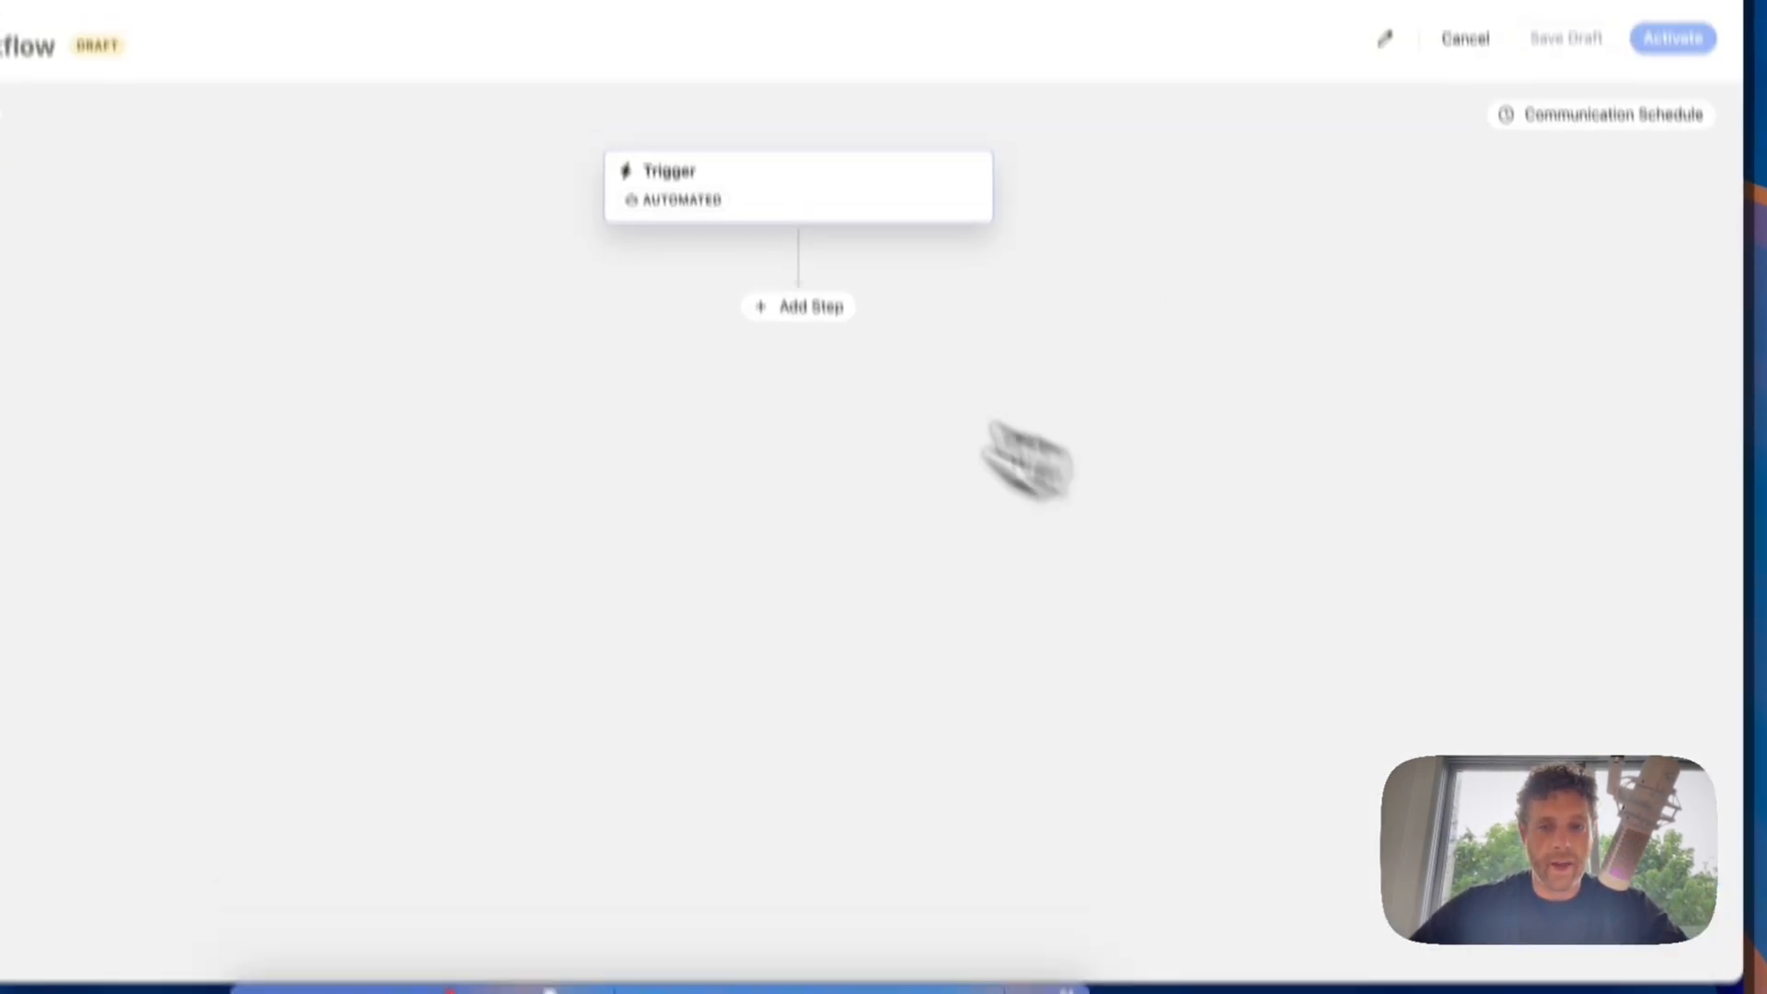
# Step: Add an Update Lead Status step after the trigger that sets the lead's status to Student
pyautogui.click(838, 351)
pyautogui.click(833, 687)
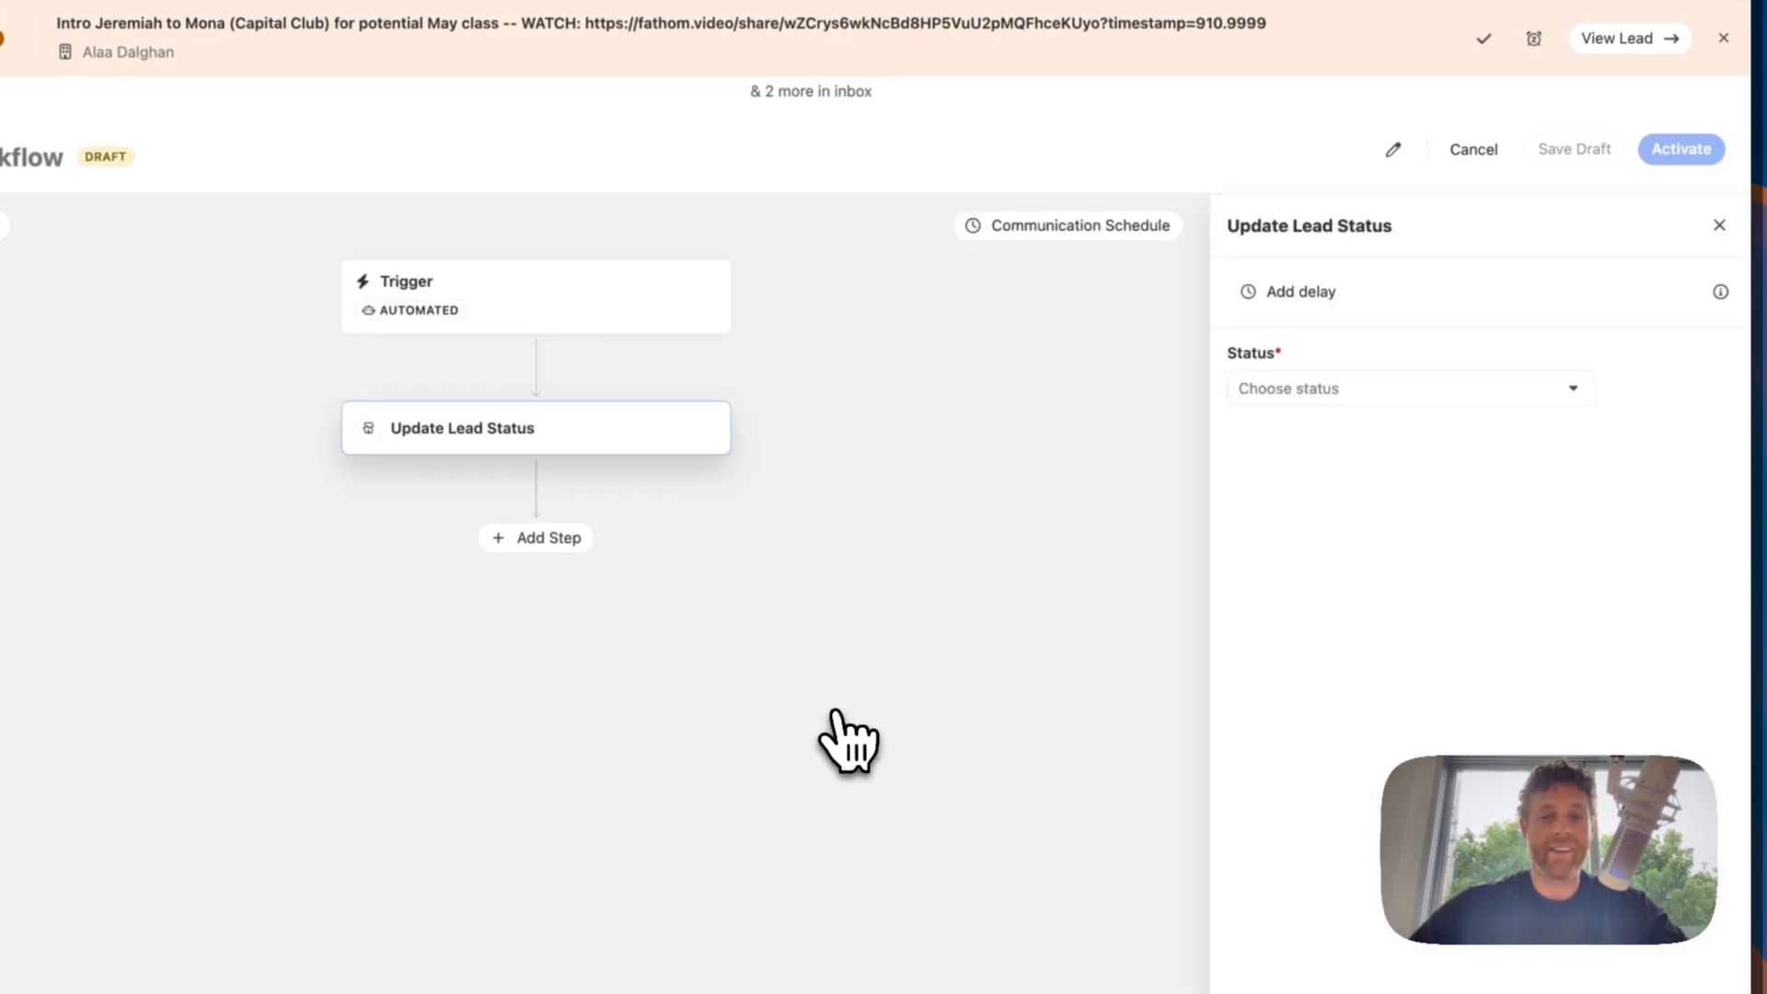
pyautogui.click(1323, 388)
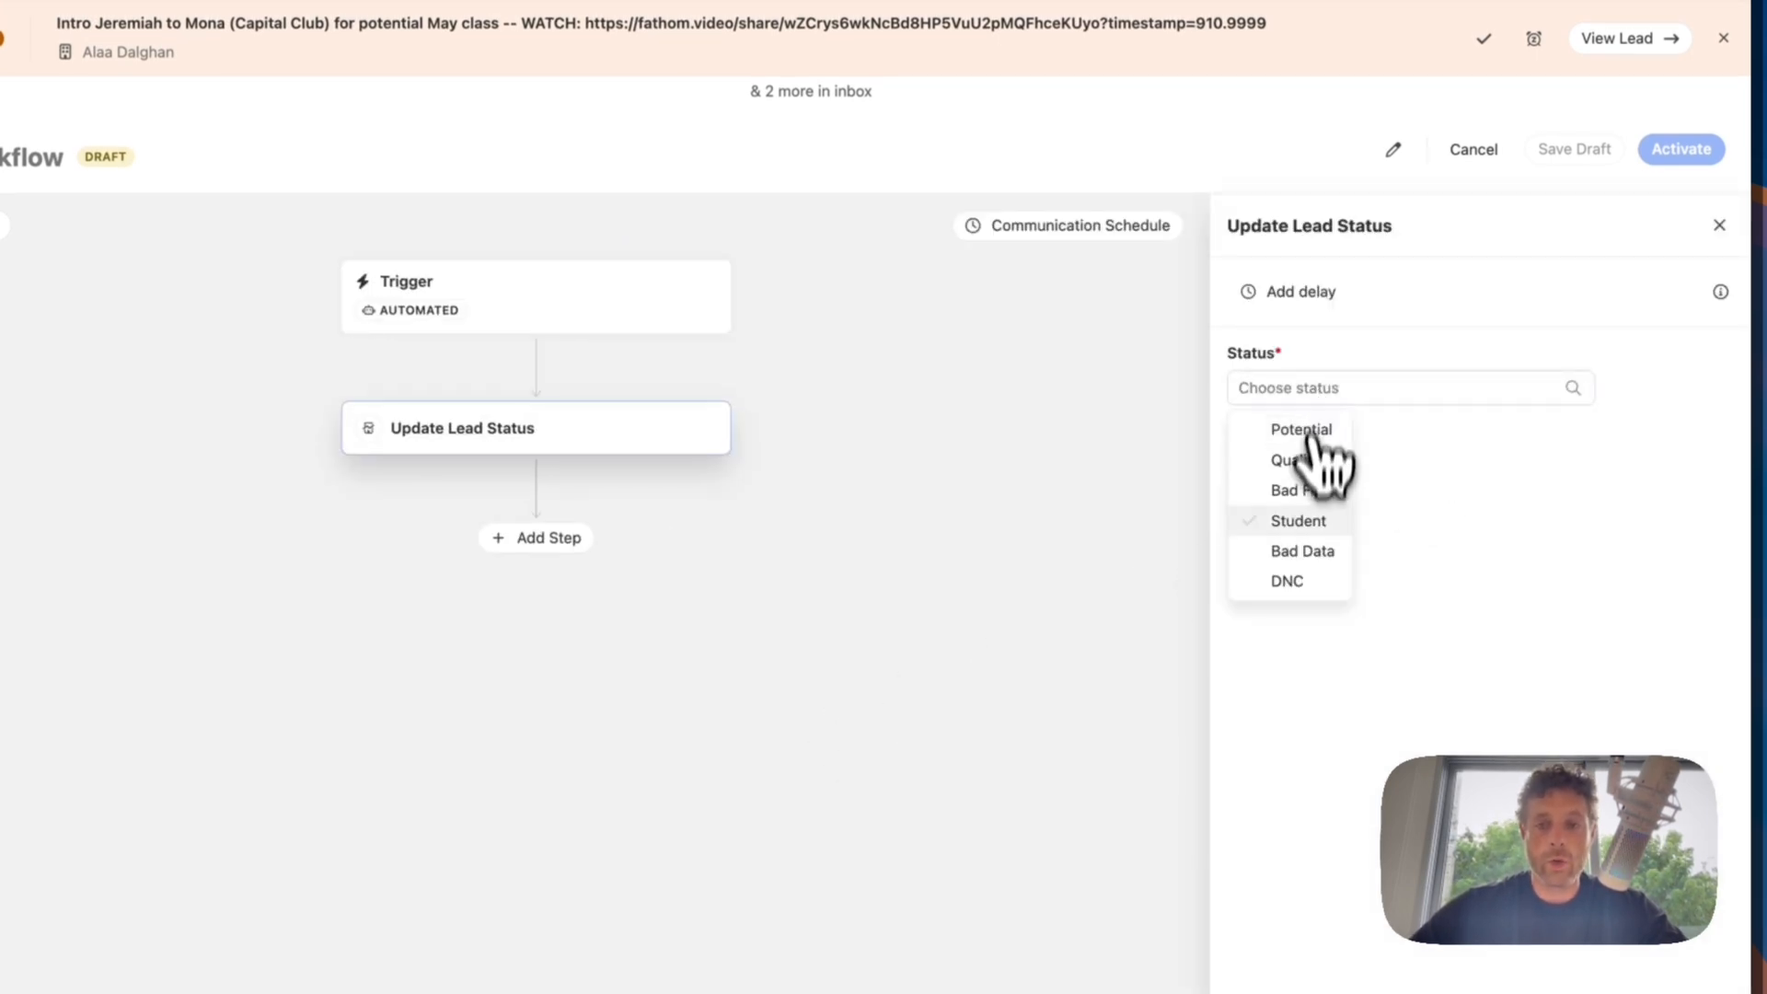
pyautogui.click(1305, 521)
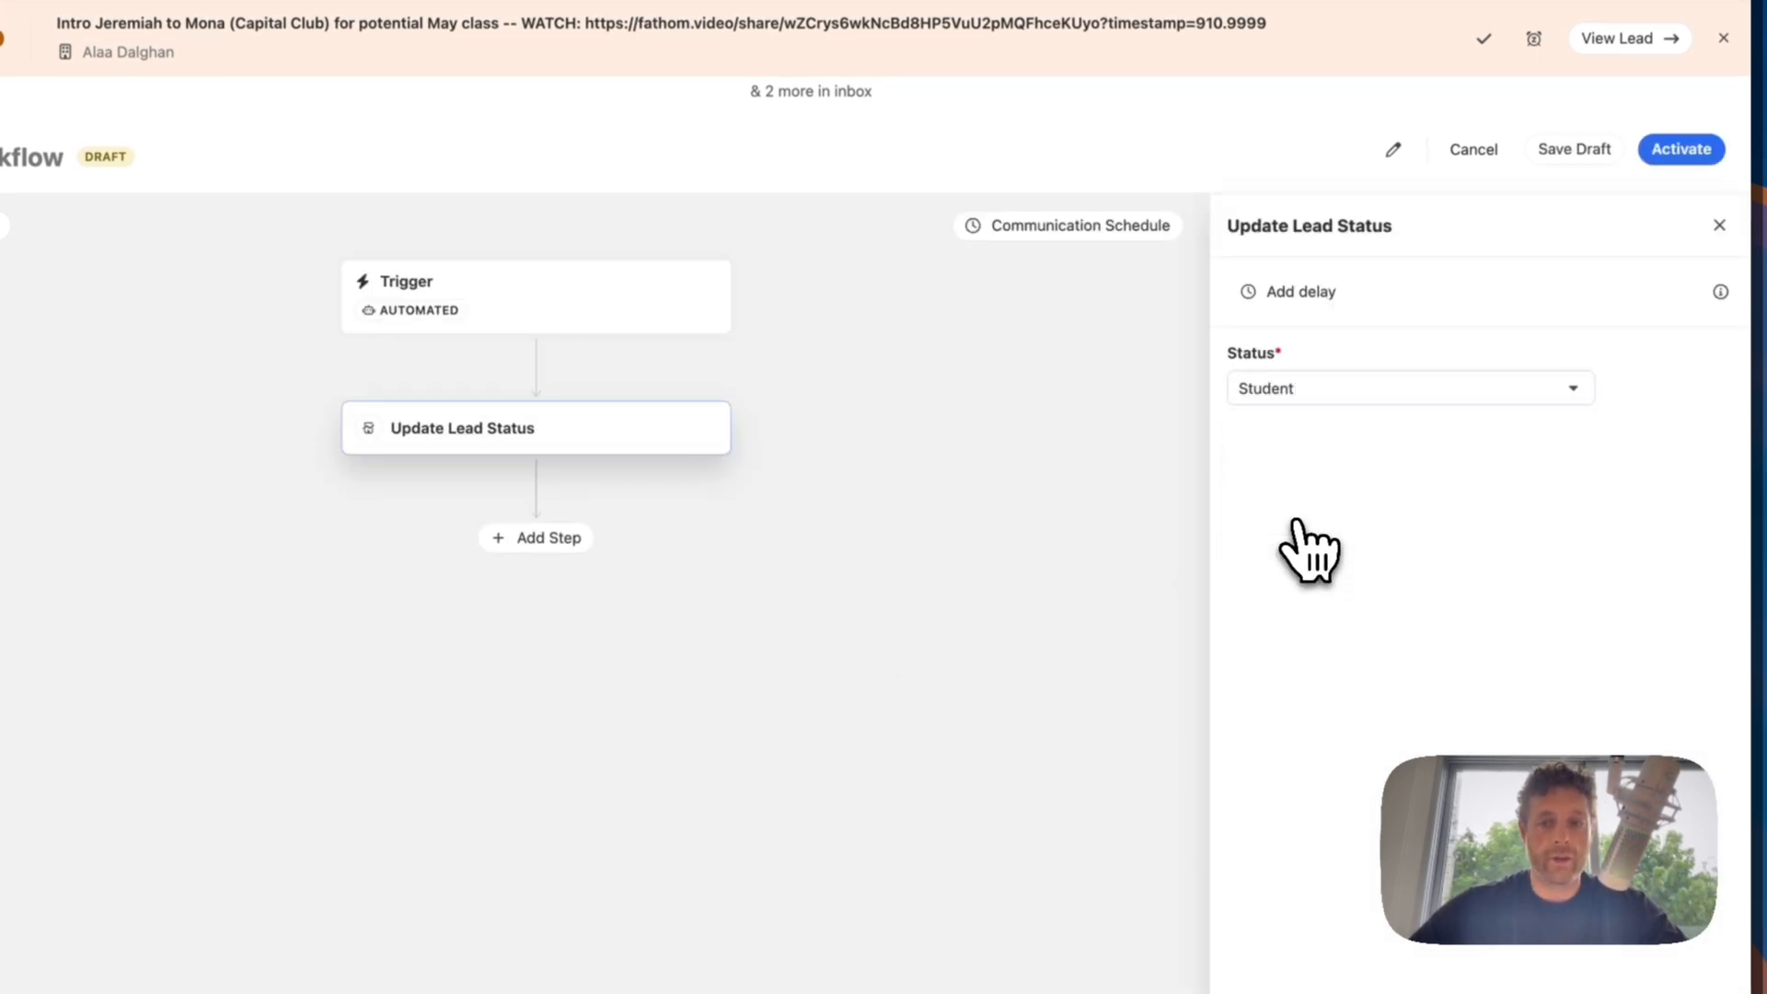
pyautogui.click(1698, 915)
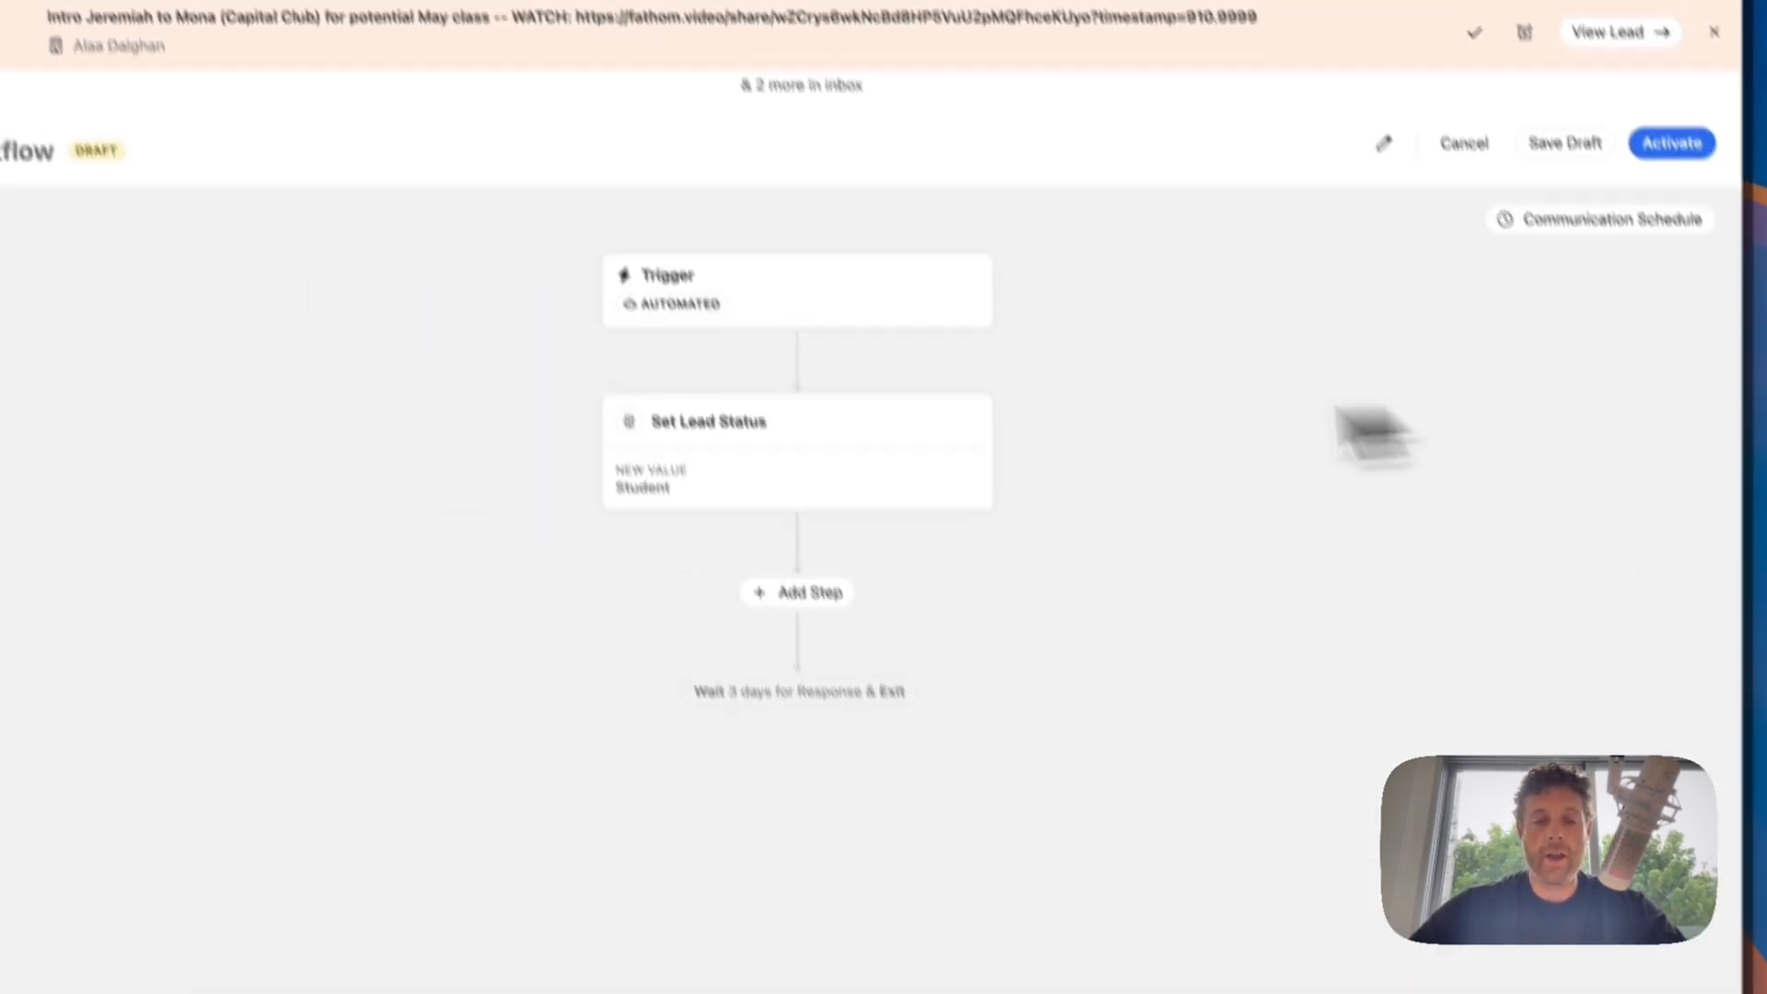